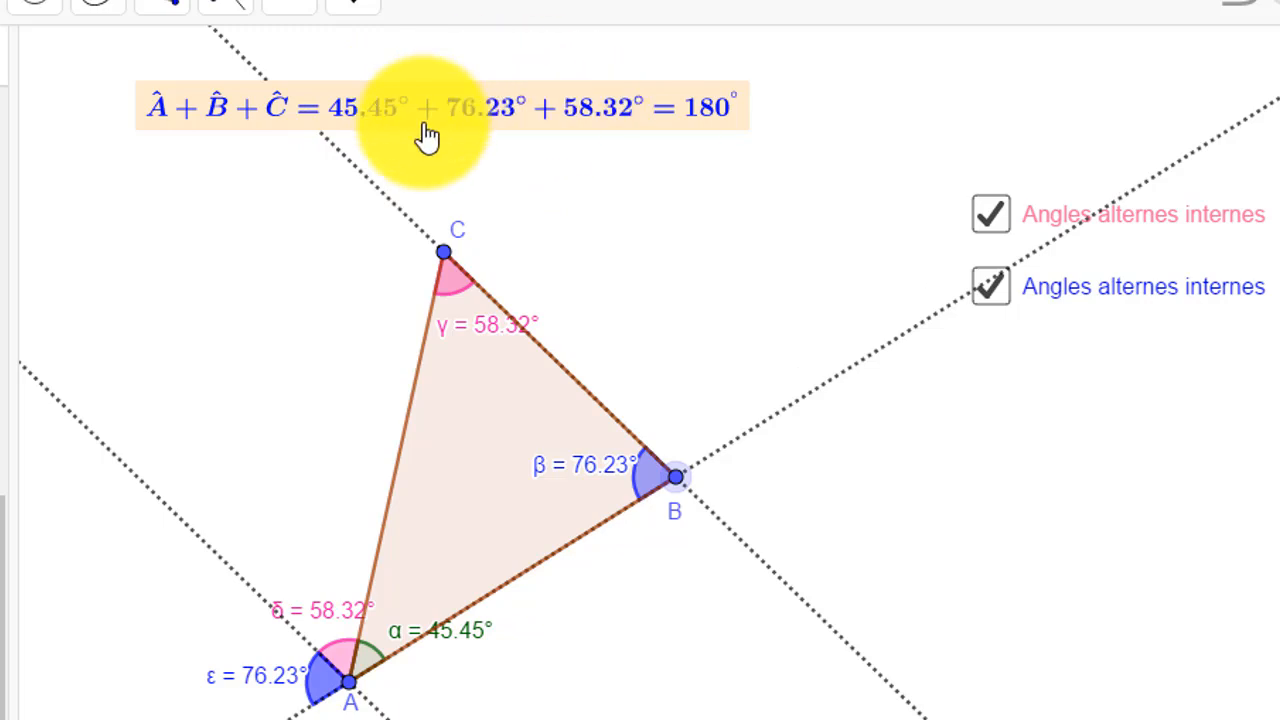
Explore the finished triangle model by moving vertices C and A and toggling the pink alternate interior angles checkbox.
{"action": "left_click_drag", "start_coordinate": [403, 287], "coordinate": [432, 268]}
{"action": "left_click_drag", "start_coordinate": [346, 689], "coordinate": [290, 510]}
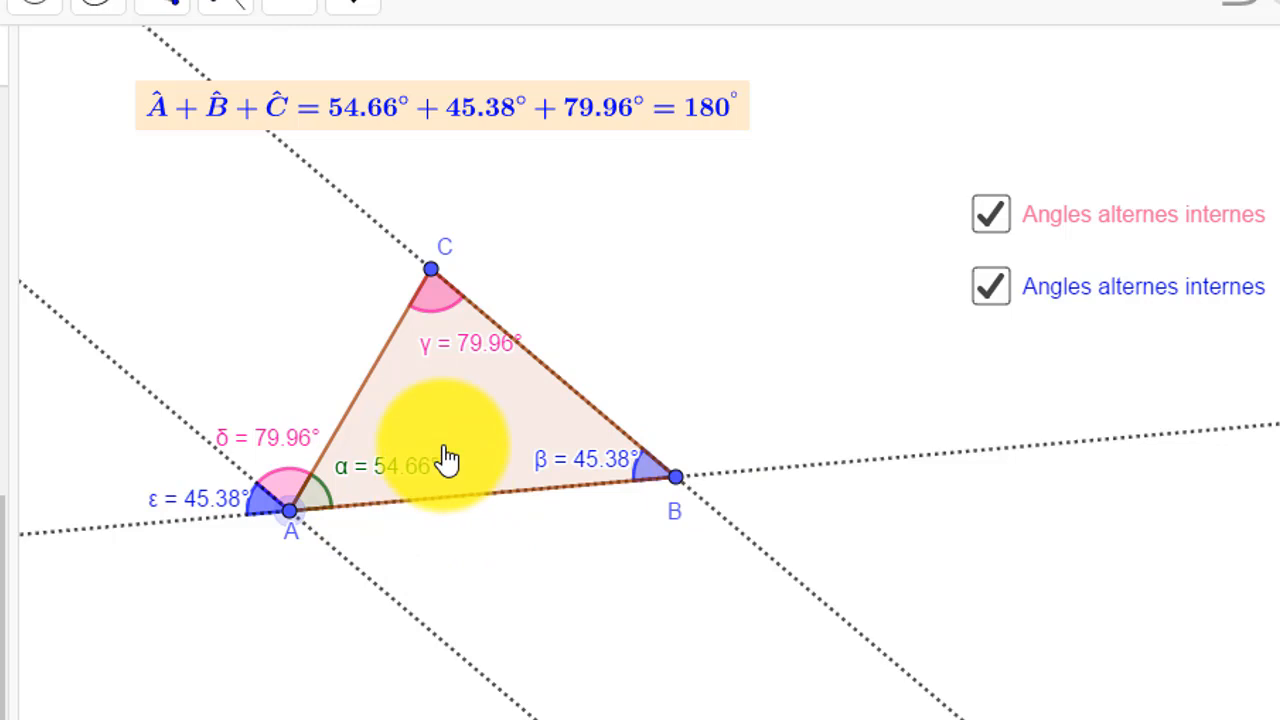
{"action": "left_click", "coordinate": [992, 214]}
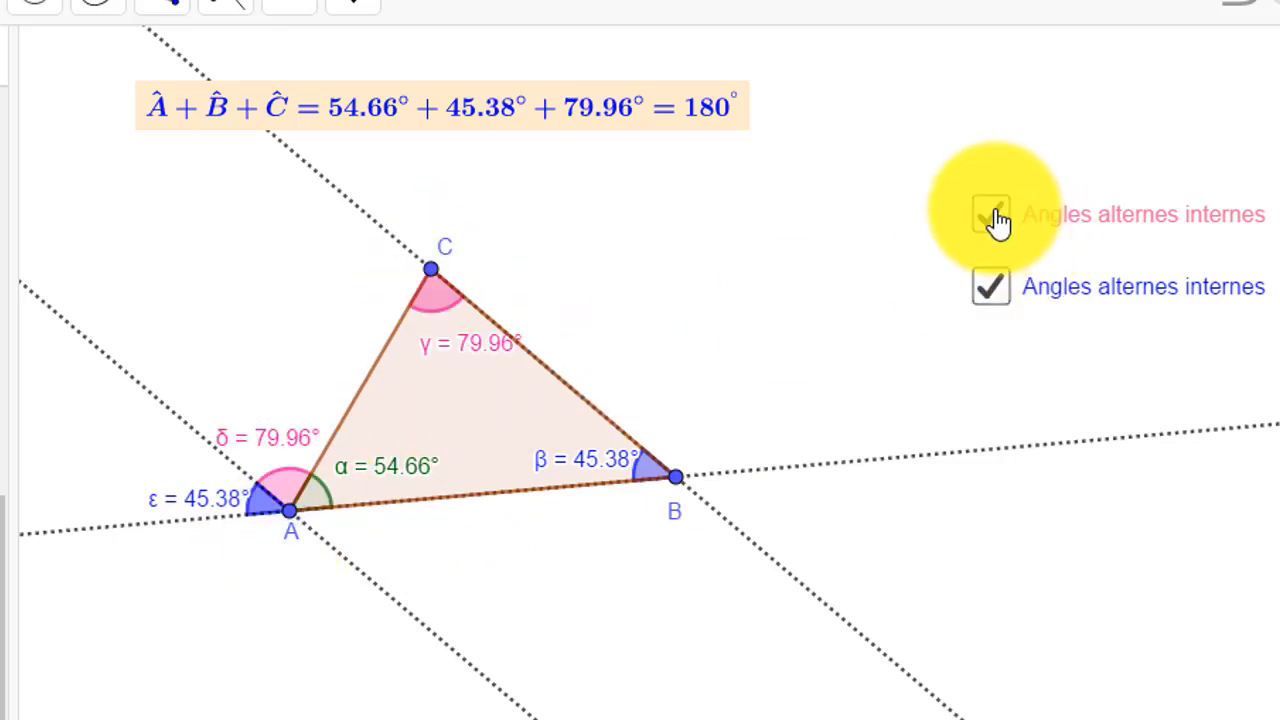
{"action": "left_click", "coordinate": [992, 214]}
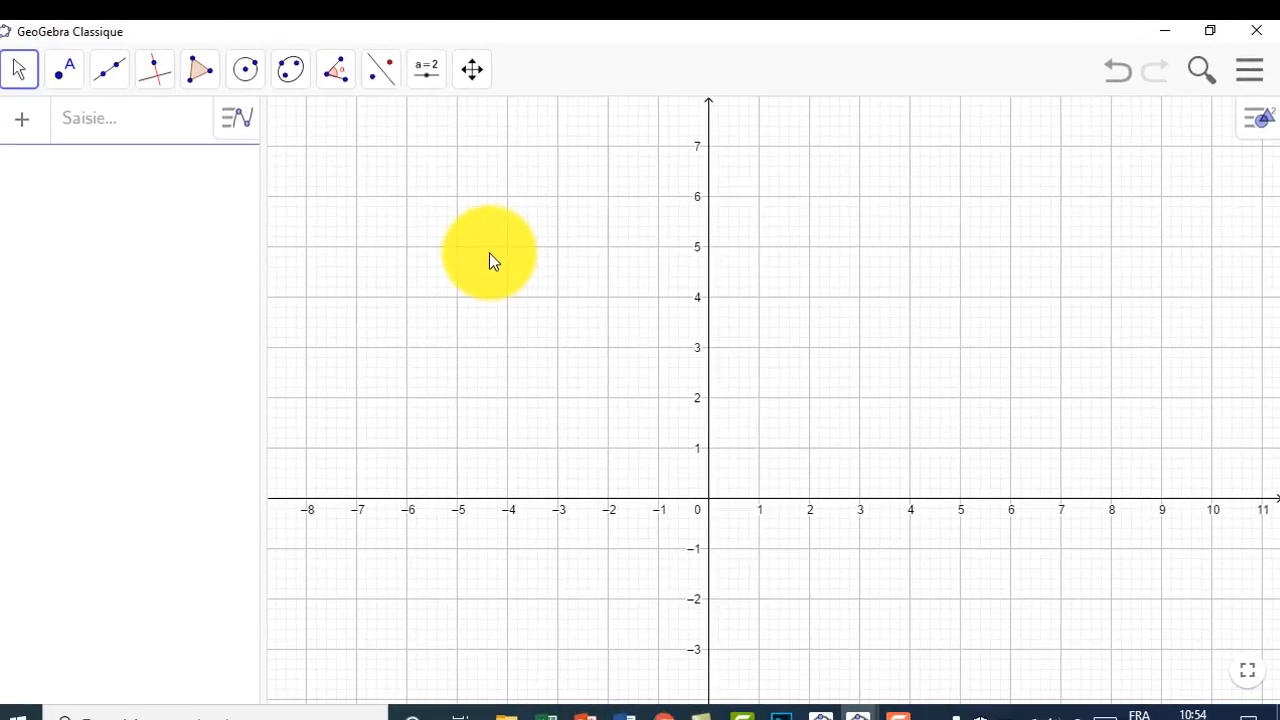
Hide the axes and the grid in the graphics view.
{"action": "right_click", "coordinate": [490, 262]}
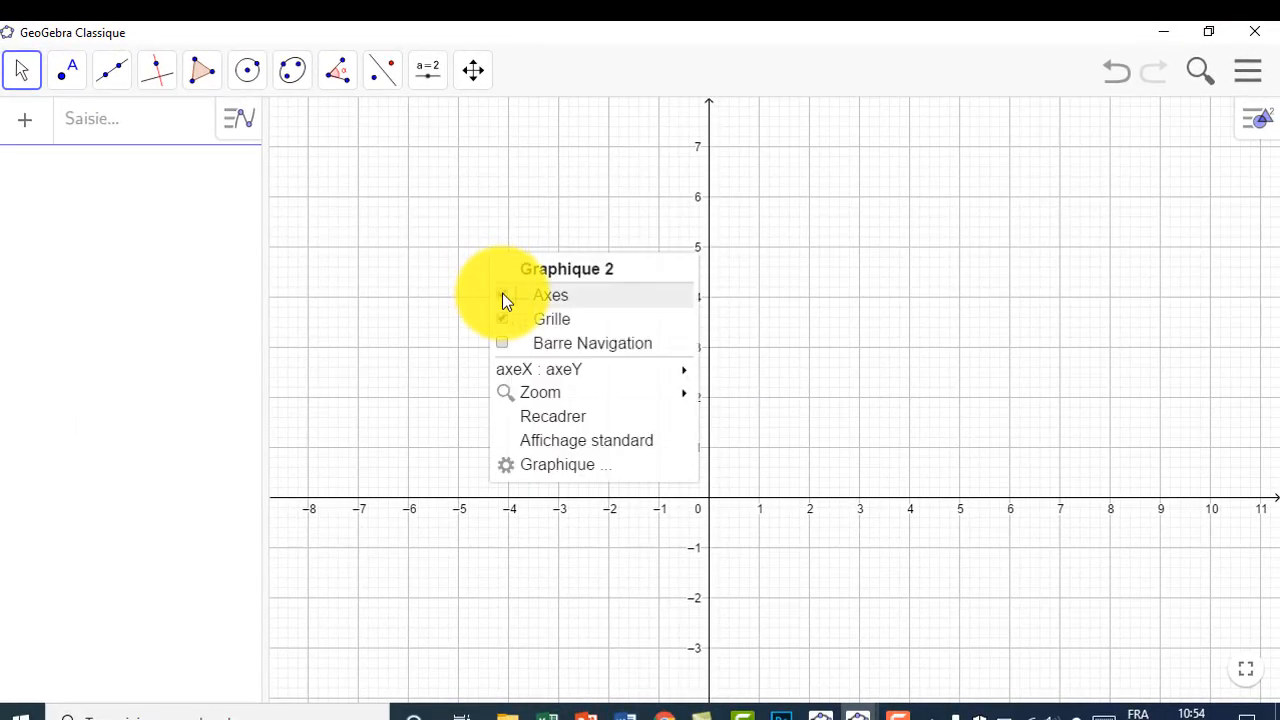
{"action": "left_click", "coordinate": [502, 293]}
{"action": "right_click", "coordinate": [489, 285]}
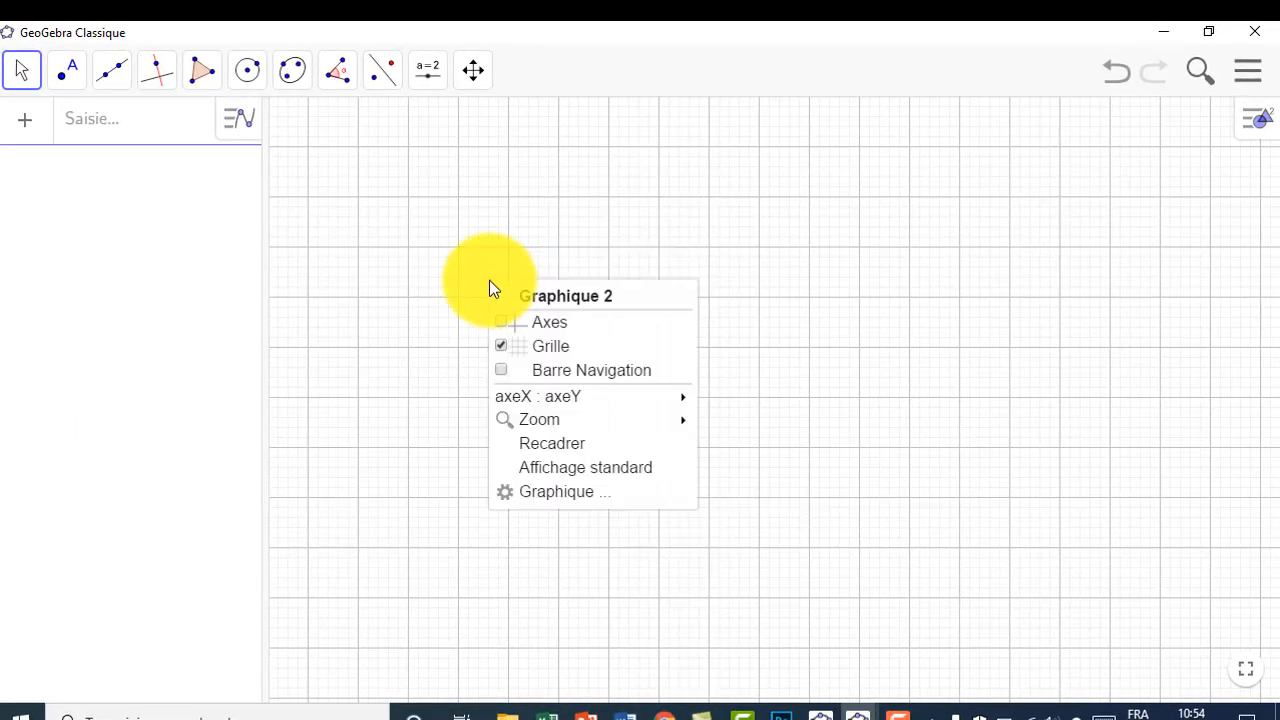
{"action": "left_click", "coordinate": [502, 347]}
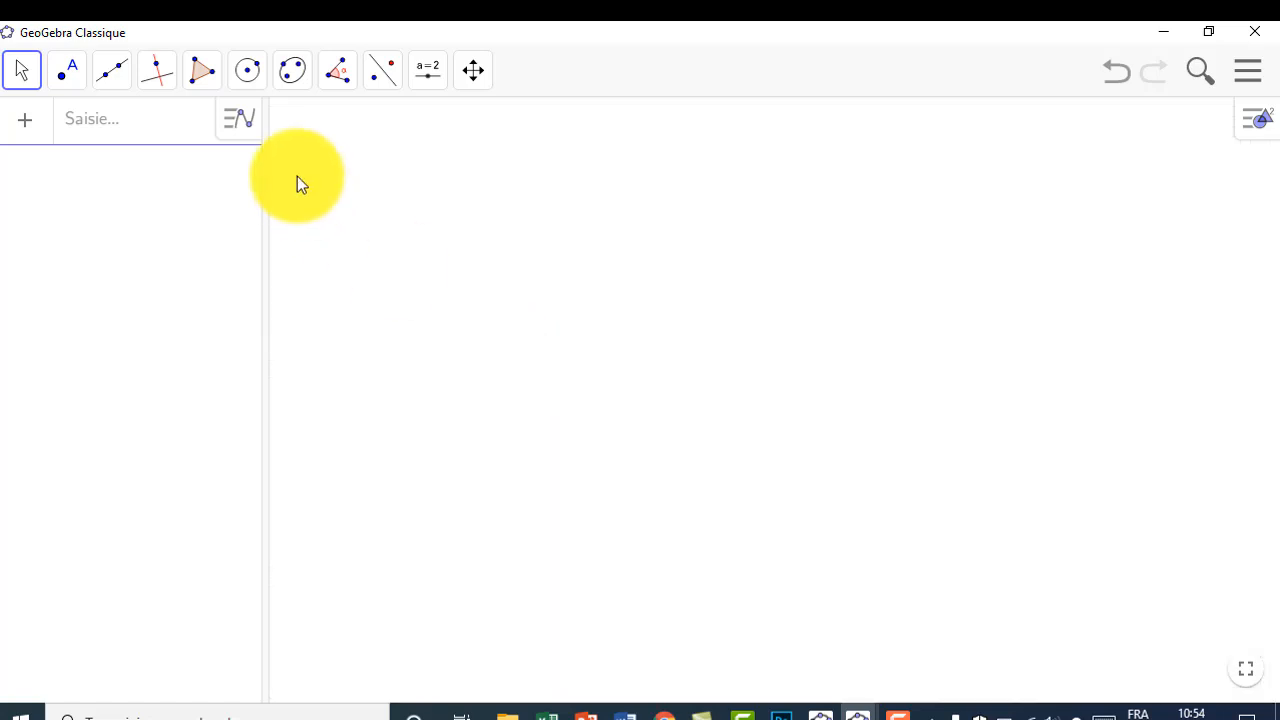
Draw triangle ABC with the Polygon tool, with vertices at about A (-4.8, 1.89), B (1.84, 1.47) and C (0.42, 5.13).
{"action": "left_click", "coordinate": [201, 72]}
{"action": "left_click", "coordinate": [243, 133]}
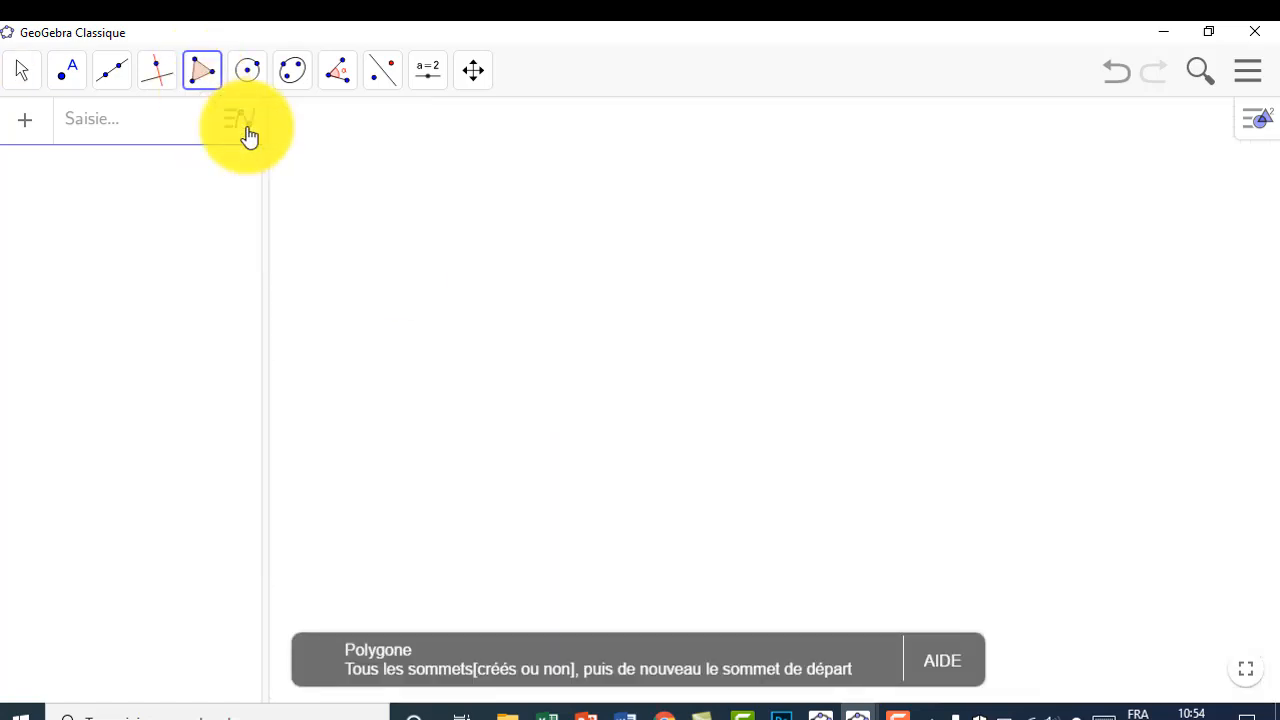
{"action": "left_click", "coordinate": [469, 403]}
{"action": "left_click", "coordinate": [802, 424]}
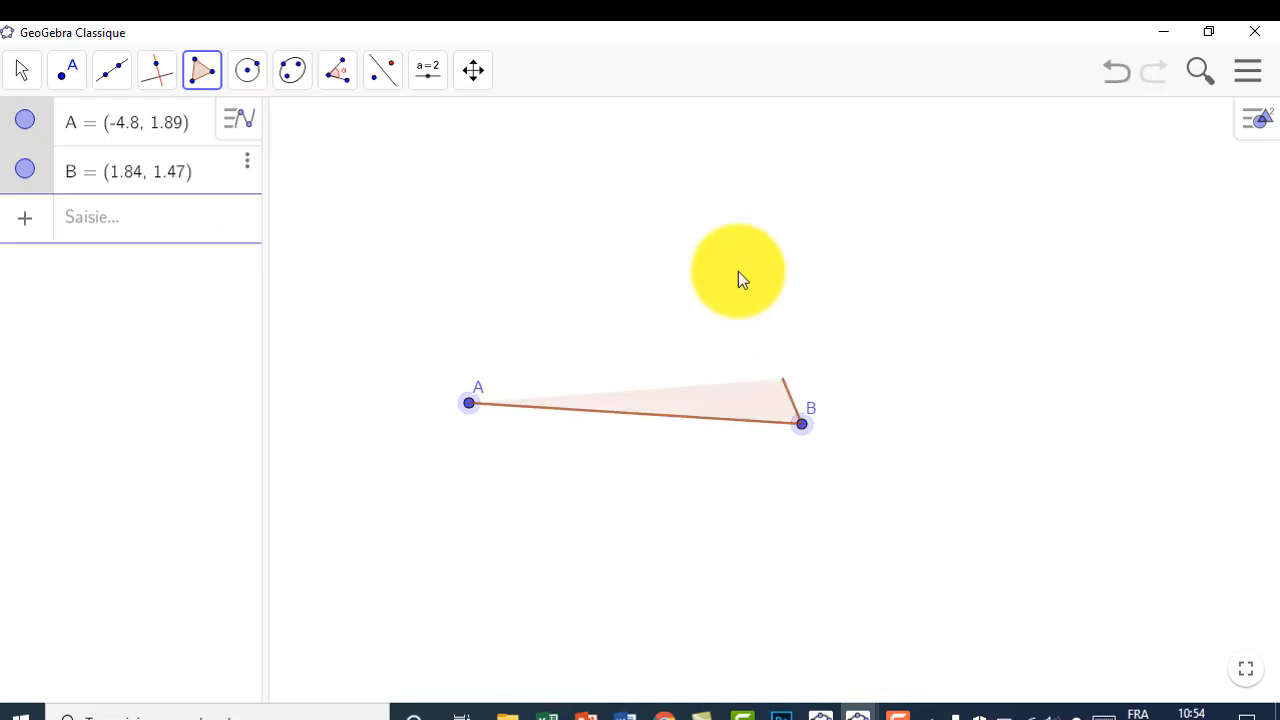
{"action": "left_click", "coordinate": [731, 241]}
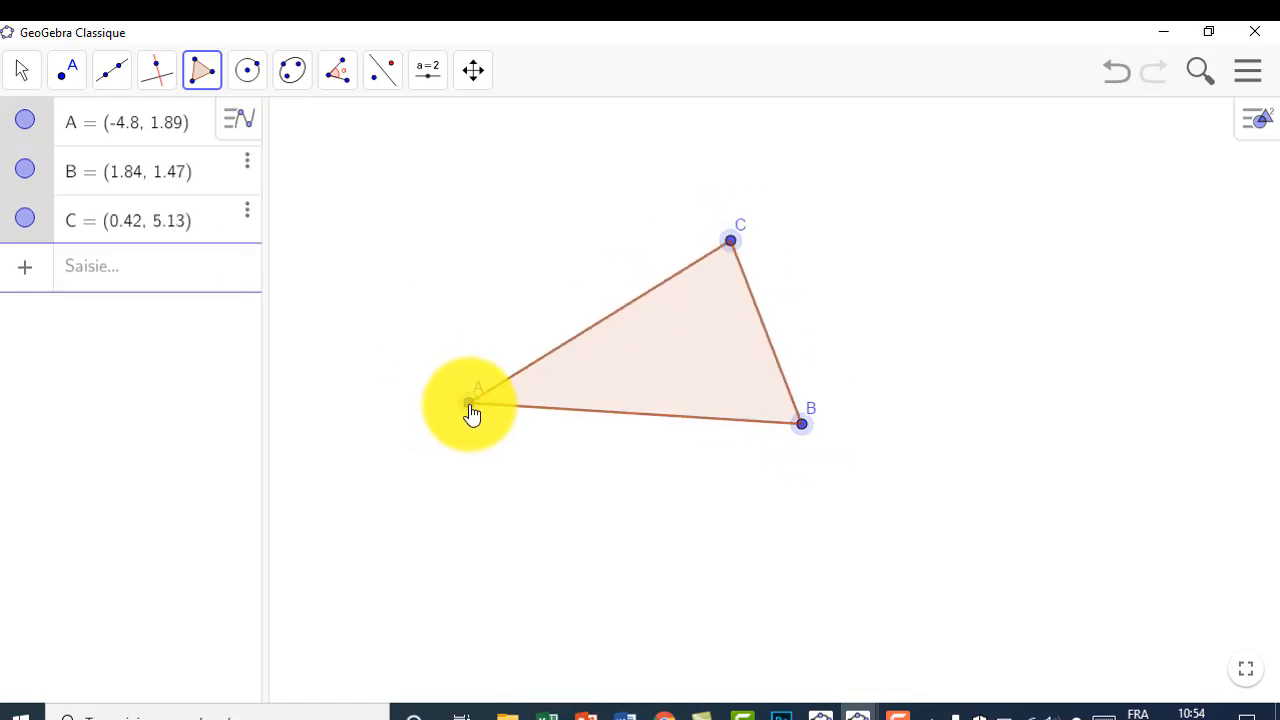
{"action": "left_click", "coordinate": [469, 403]}
{"action": "key", "text": "Escape"}
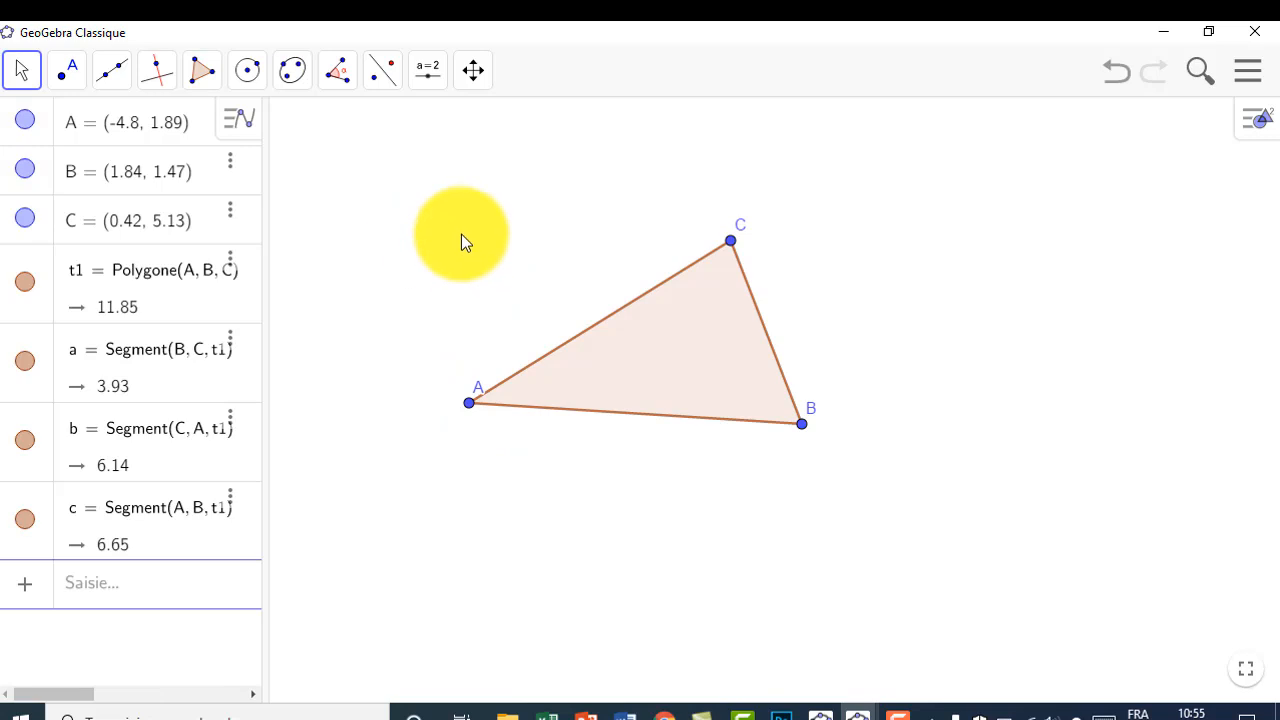
Mark all three interior angles of triangle ABC with the Angle tool.
{"action": "left_click", "coordinate": [340, 76]}
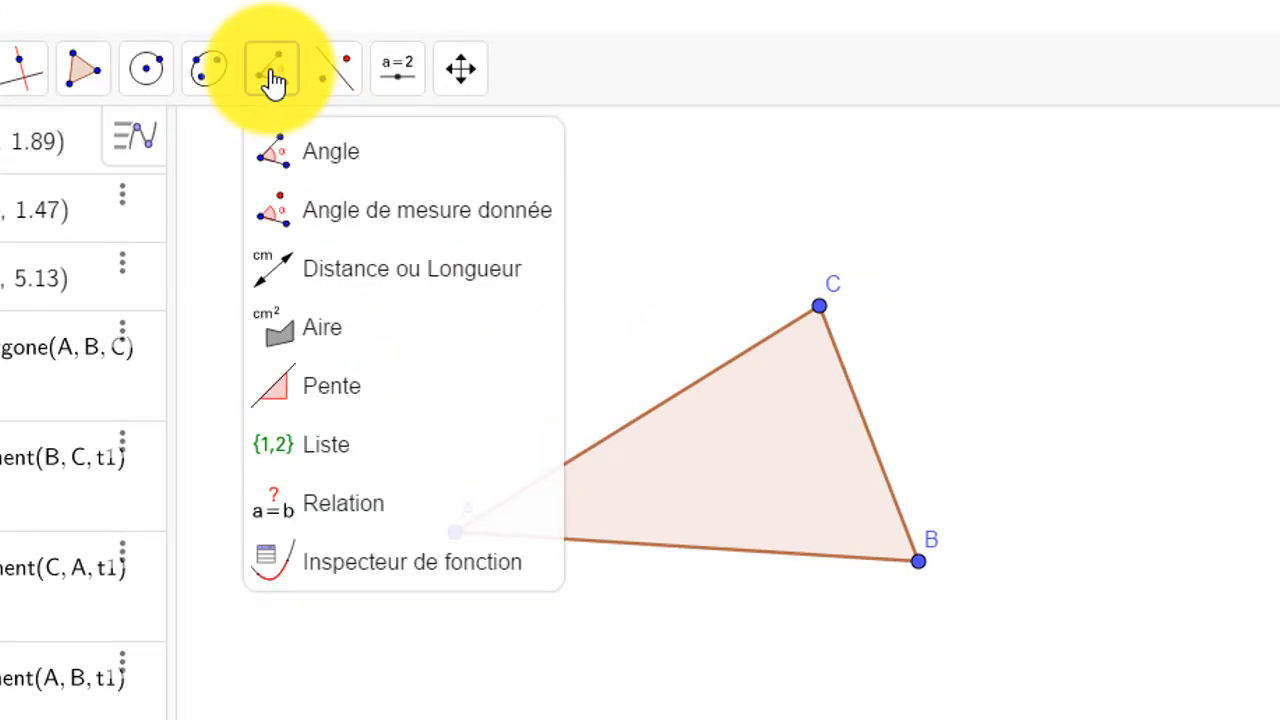
{"action": "left_click", "coordinate": [322, 160]}
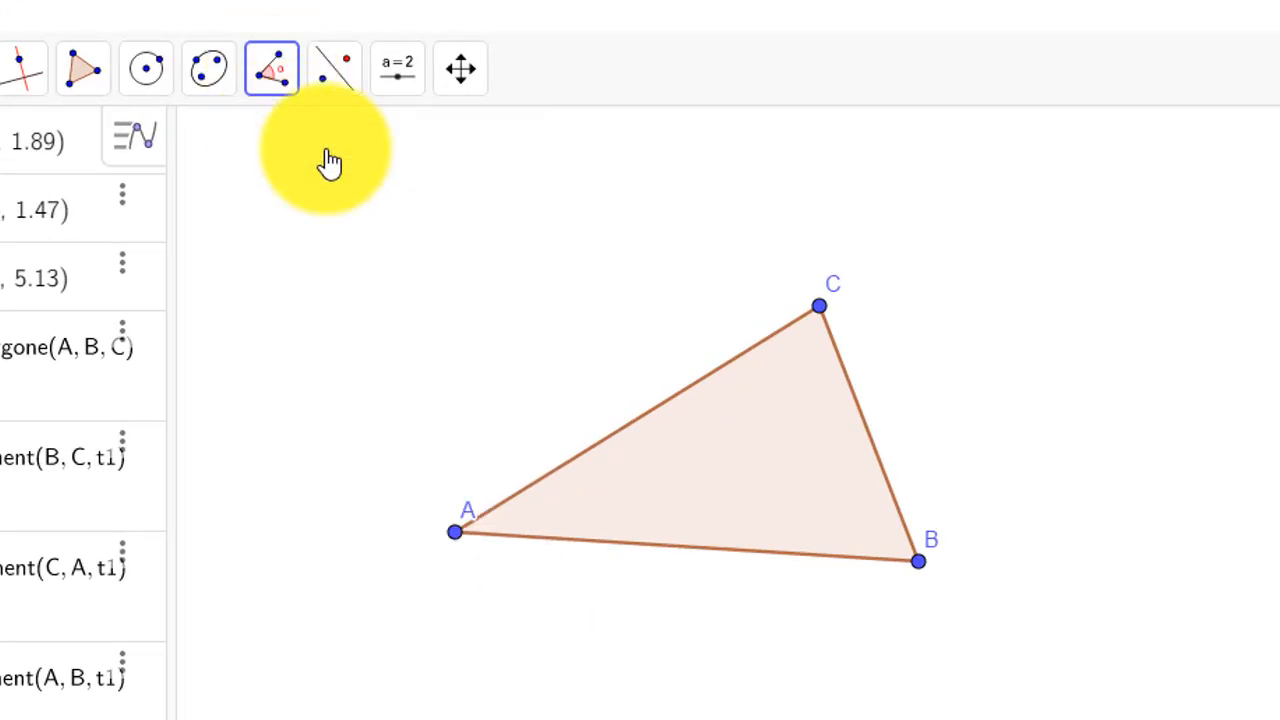
{"action": "left_click", "coordinate": [755, 458]}
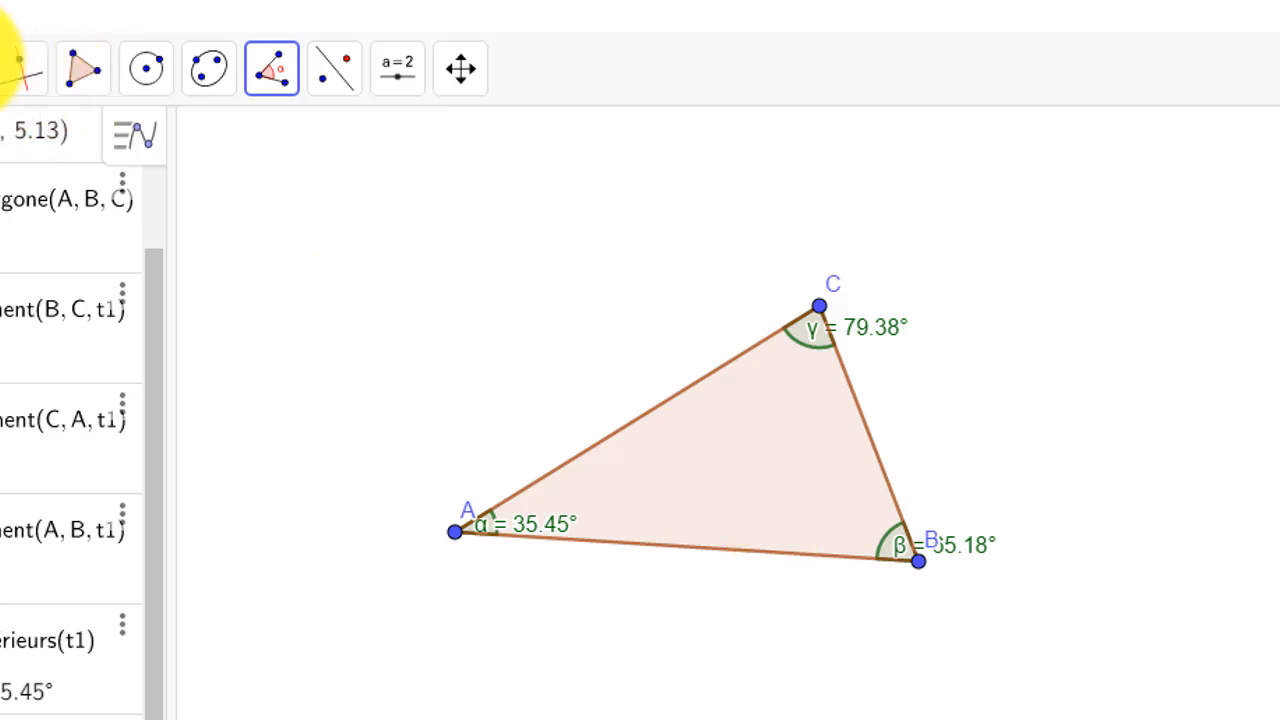
Construct a line through C and B and another line through B and A.
{"action": "left_click", "coordinate": [20, 68]}
{"action": "left_click", "coordinate": [27, 155]}
{"action": "left_click", "coordinate": [820, 308]}
{"action": "left_click", "coordinate": [919, 562]}
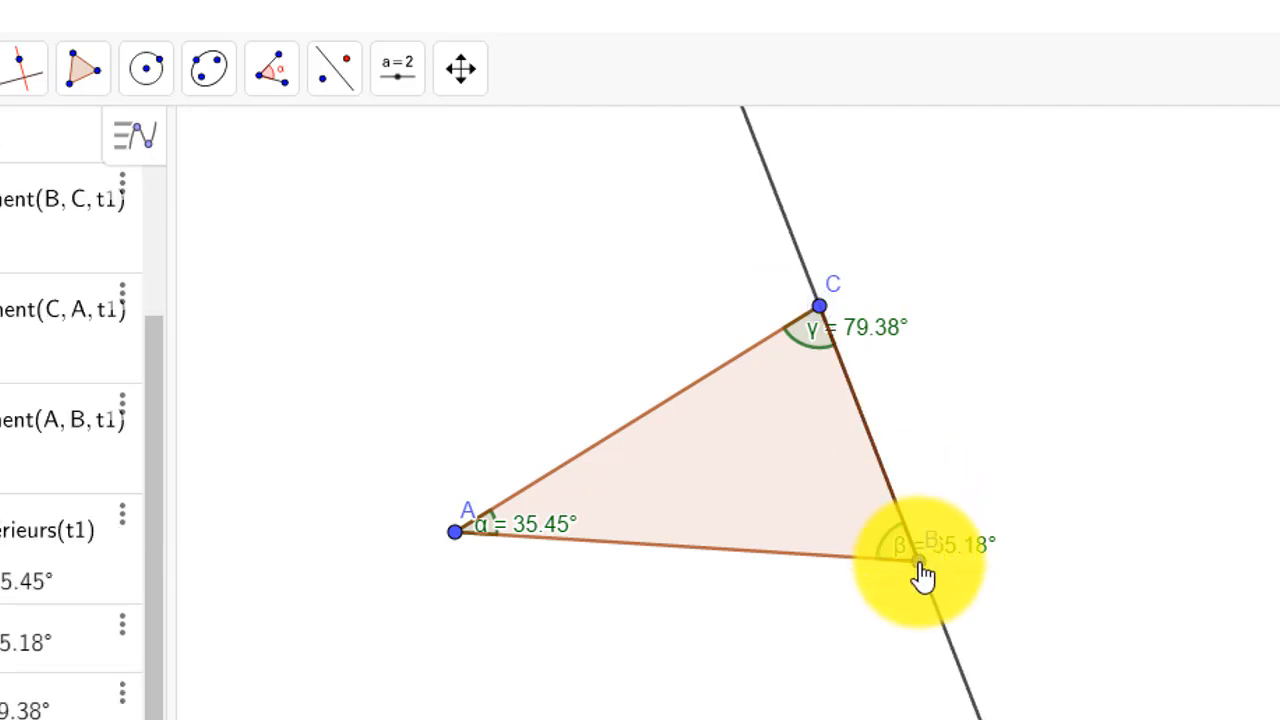
{"action": "left_click", "coordinate": [919, 562]}
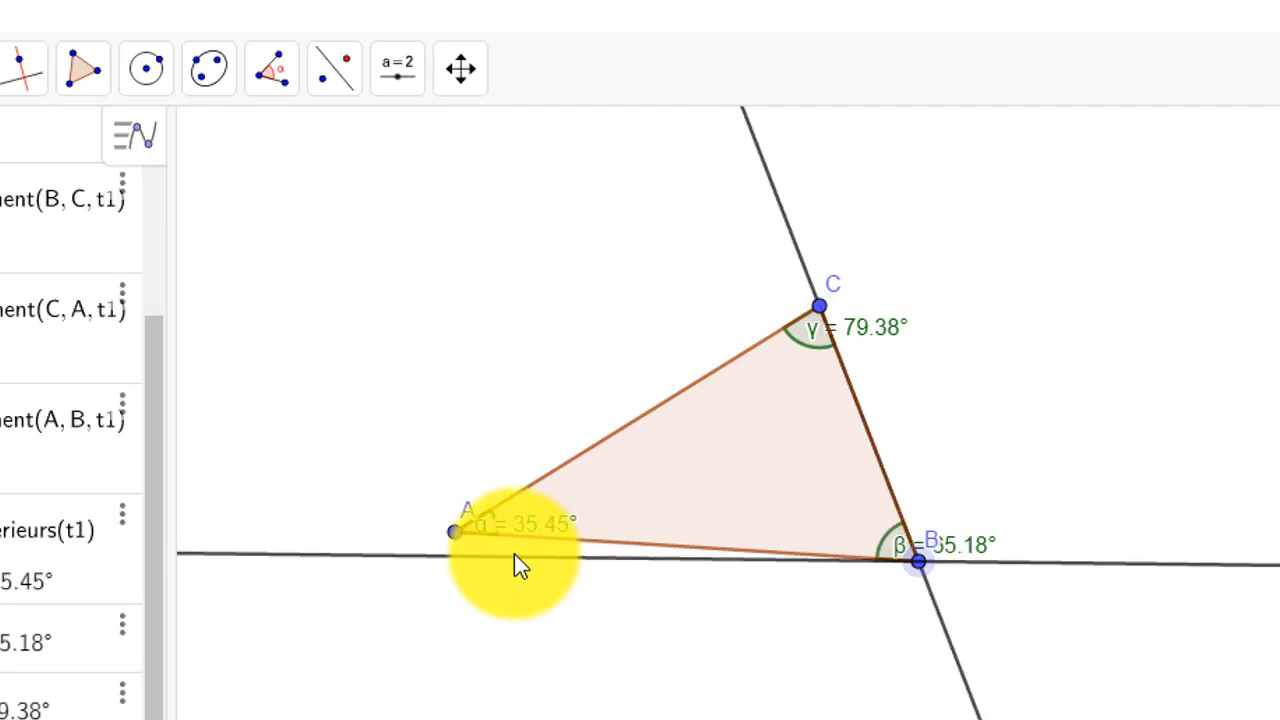
{"action": "left_click", "coordinate": [455, 533]}
Construct the line parallel to line BC through vertex A.
{"action": "left_click", "coordinate": [23, 68]}
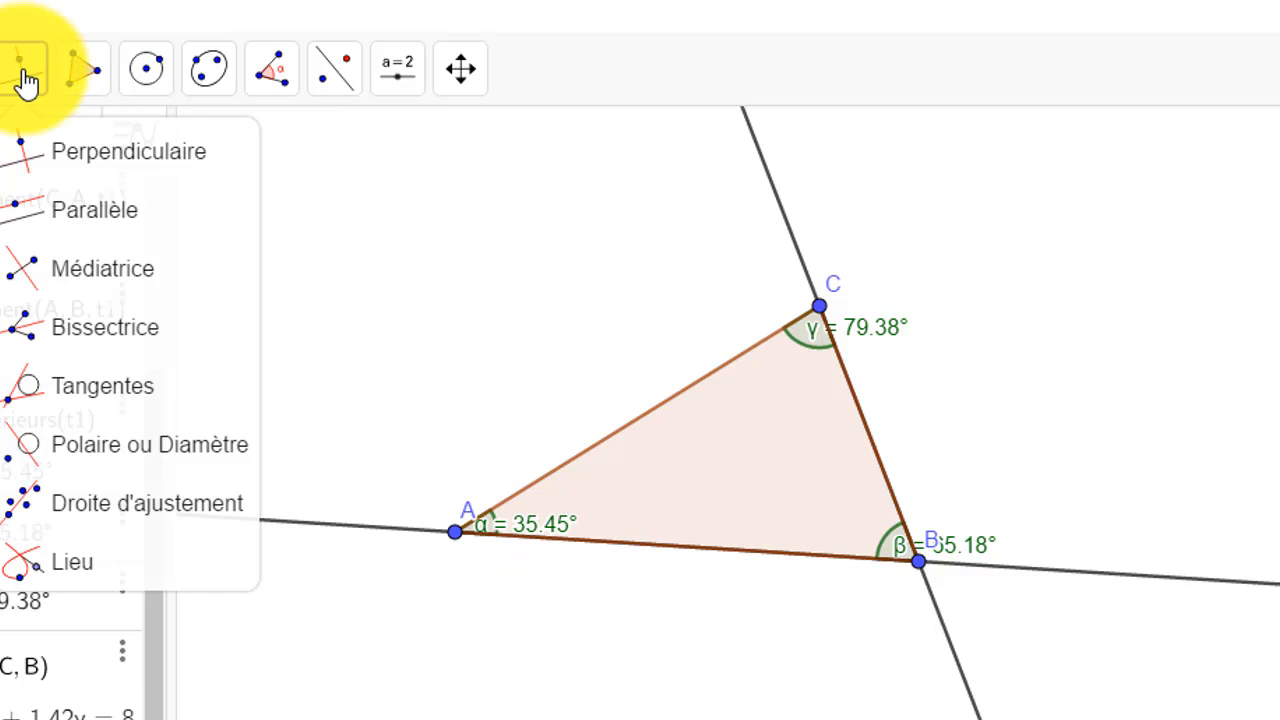
{"action": "left_click", "coordinate": [88, 222]}
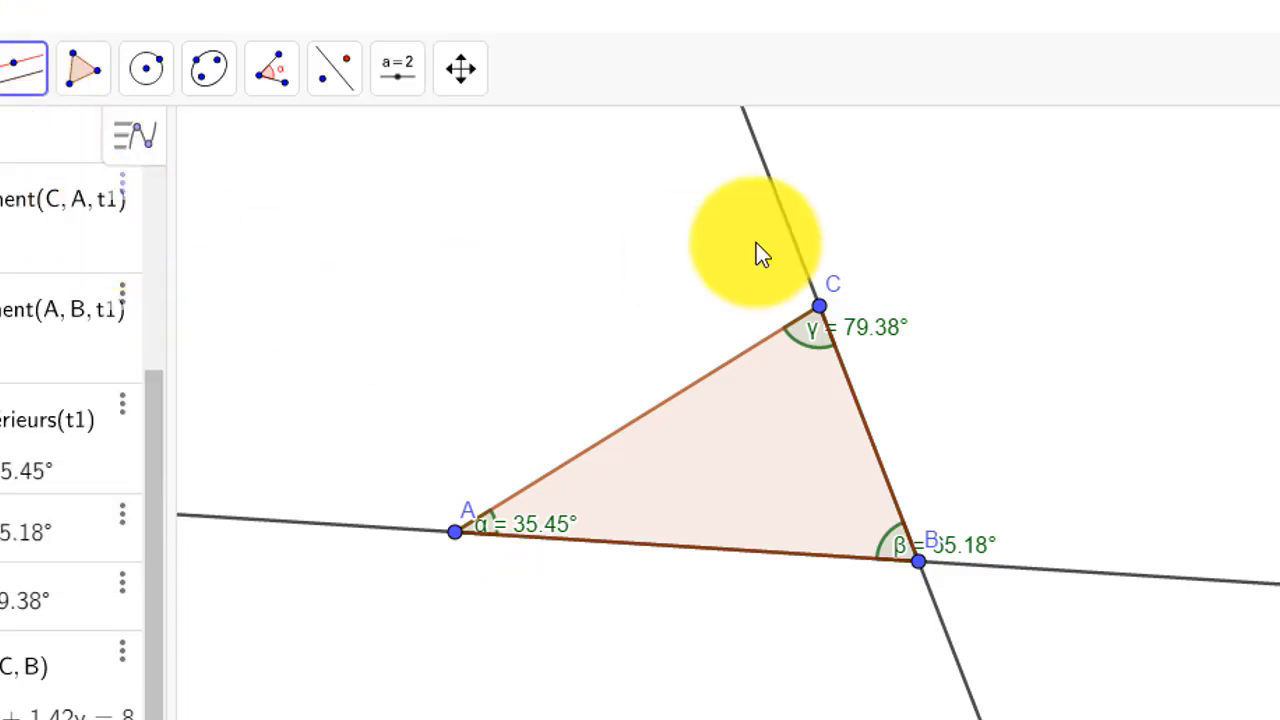
{"action": "left_click", "coordinate": [793, 237]}
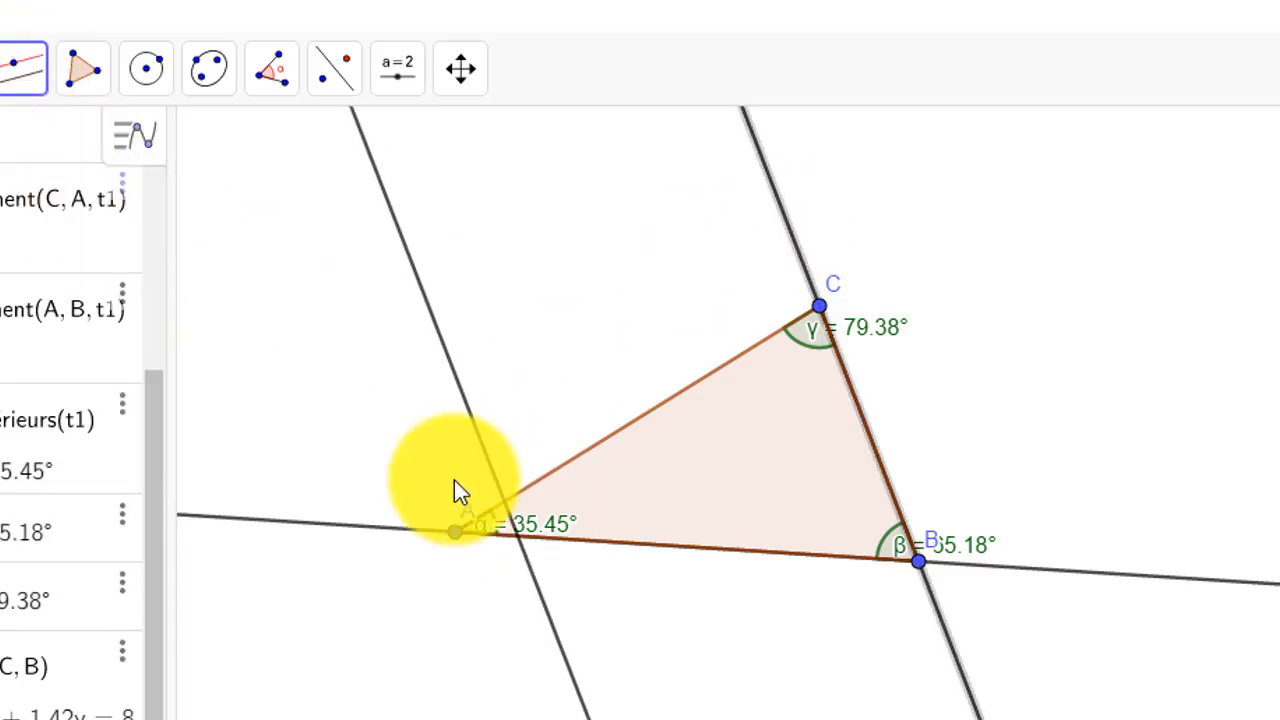
{"action": "left_click", "coordinate": [455, 533]}
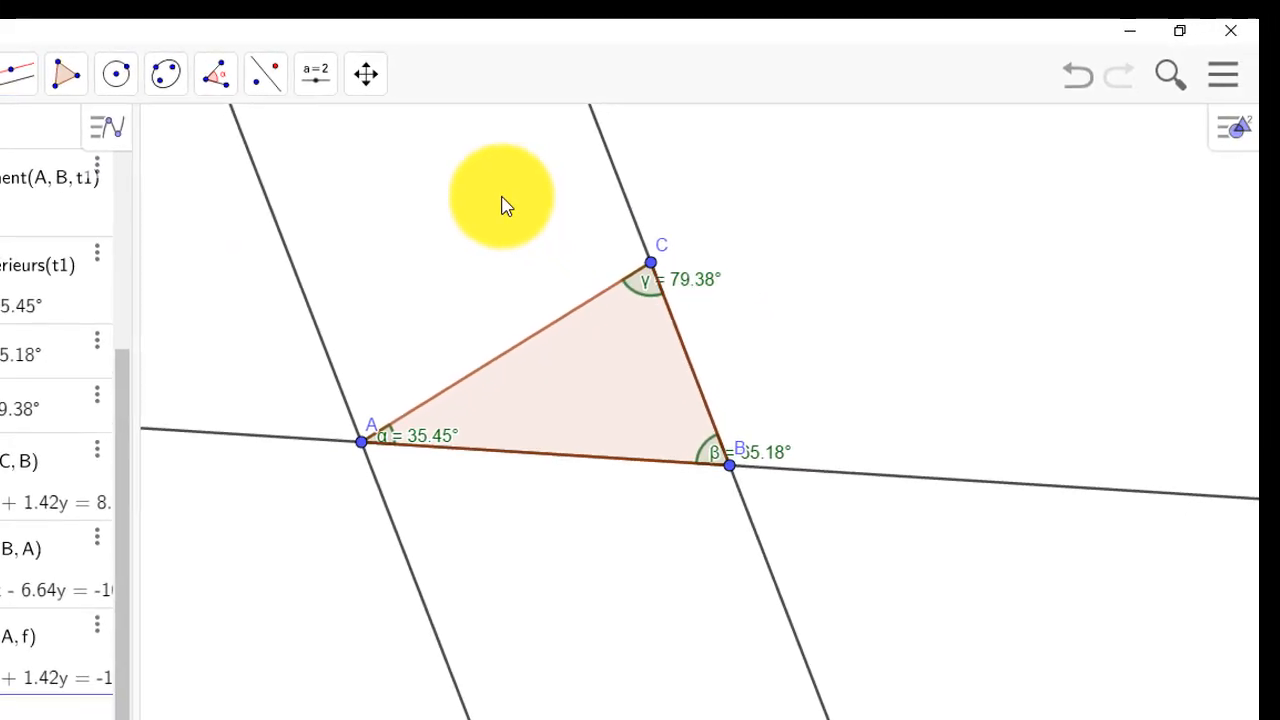
Change the style of line BC to dotted.
{"action": "left_click", "coordinate": [620, 183]}
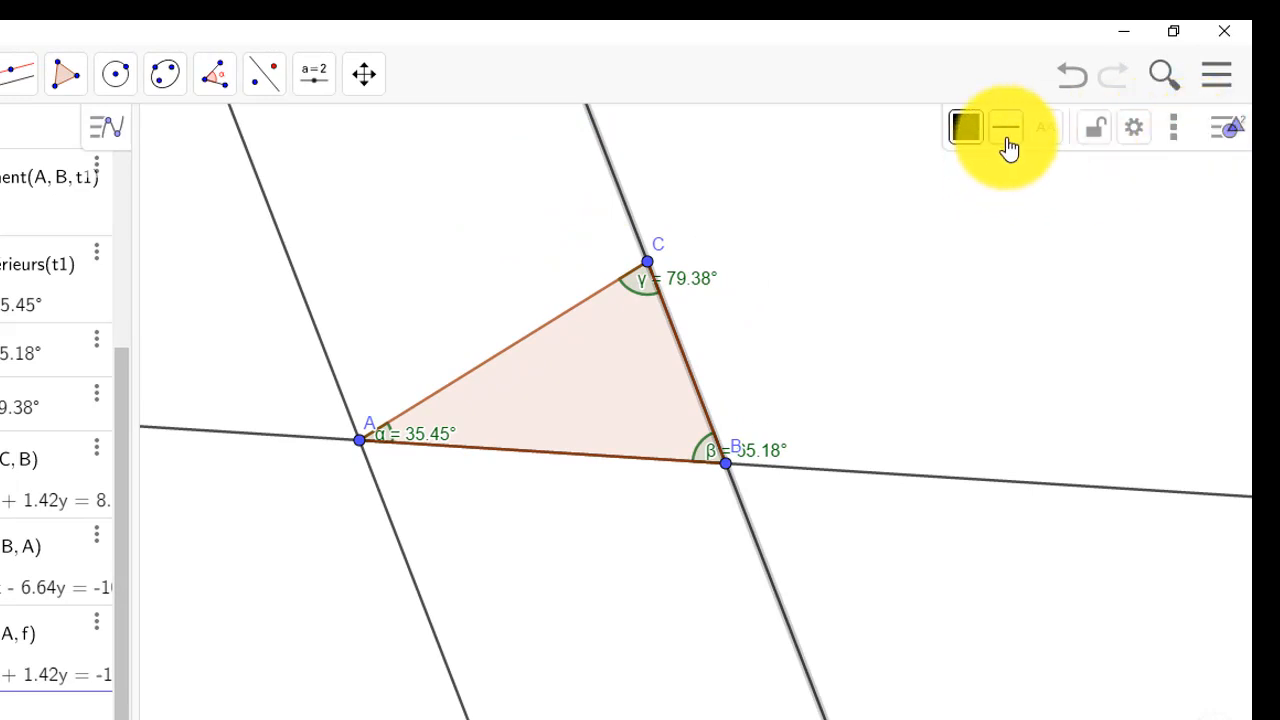
{"action": "left_click", "coordinate": [1133, 170]}
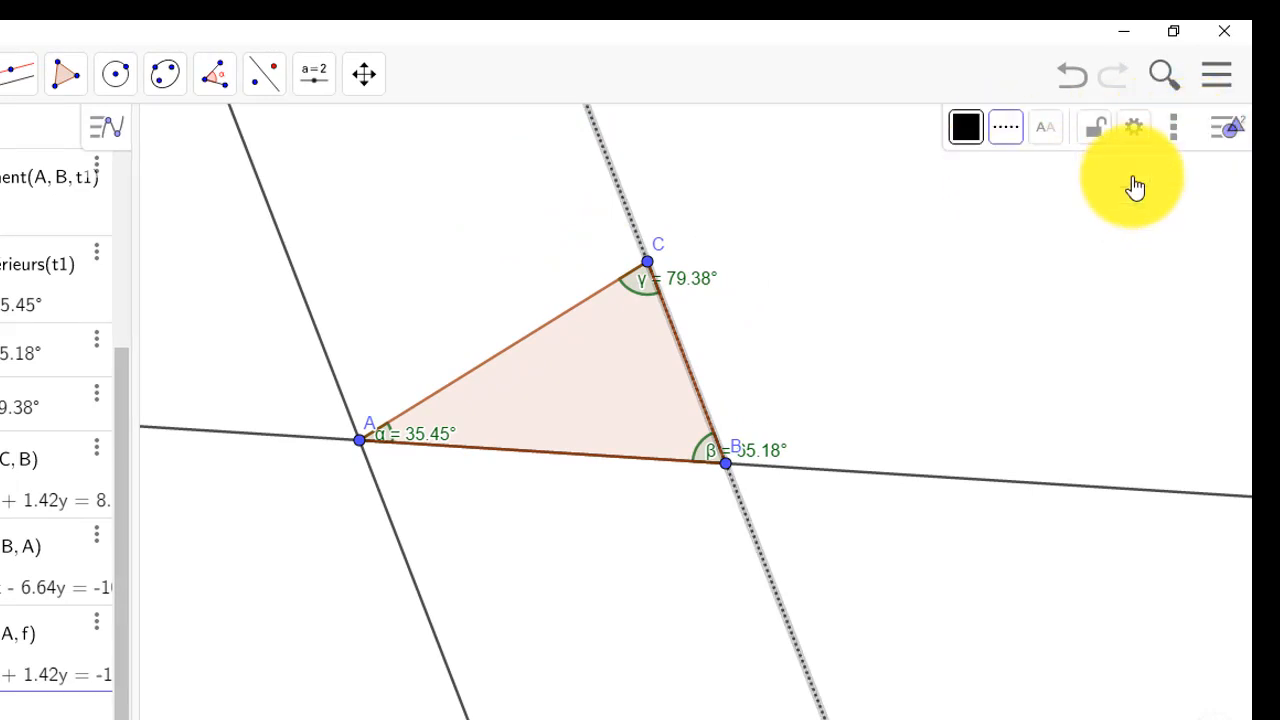
{"action": "left_click", "coordinate": [884, 280]}
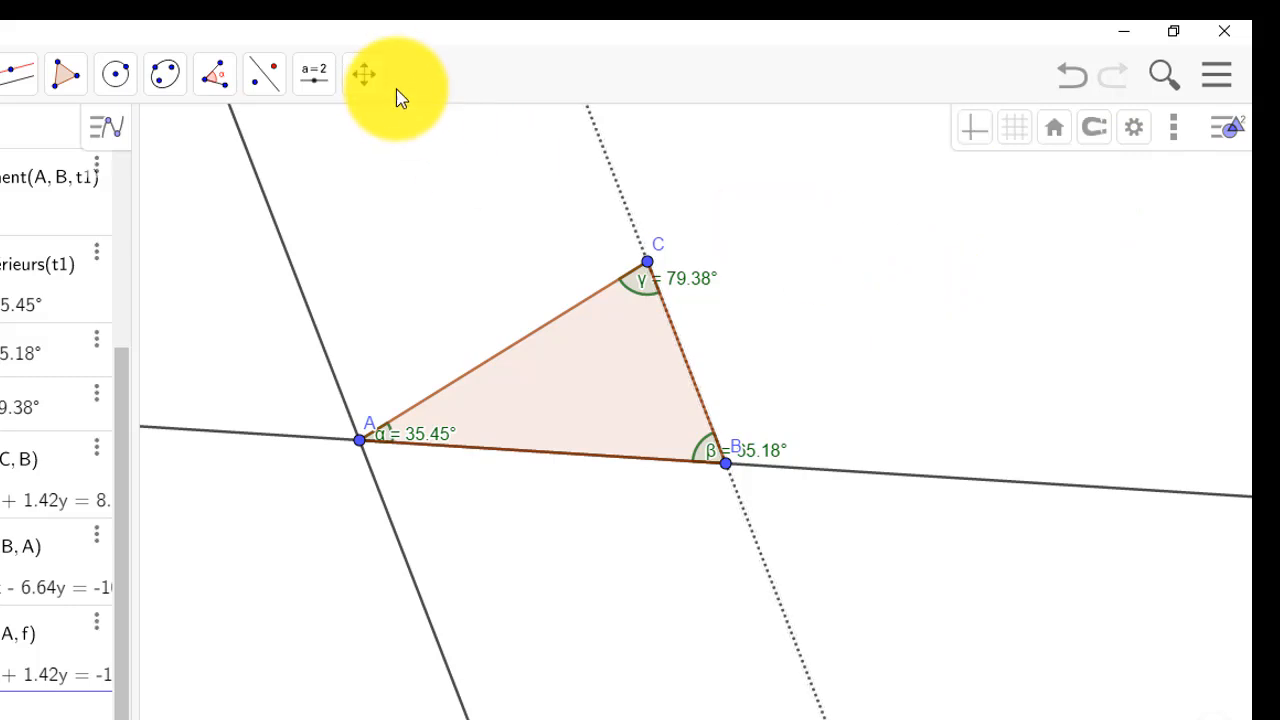
Copy the dotted style of line BC to line AB and to the parallel line through A.
{"action": "left_click", "coordinate": [363, 77]}
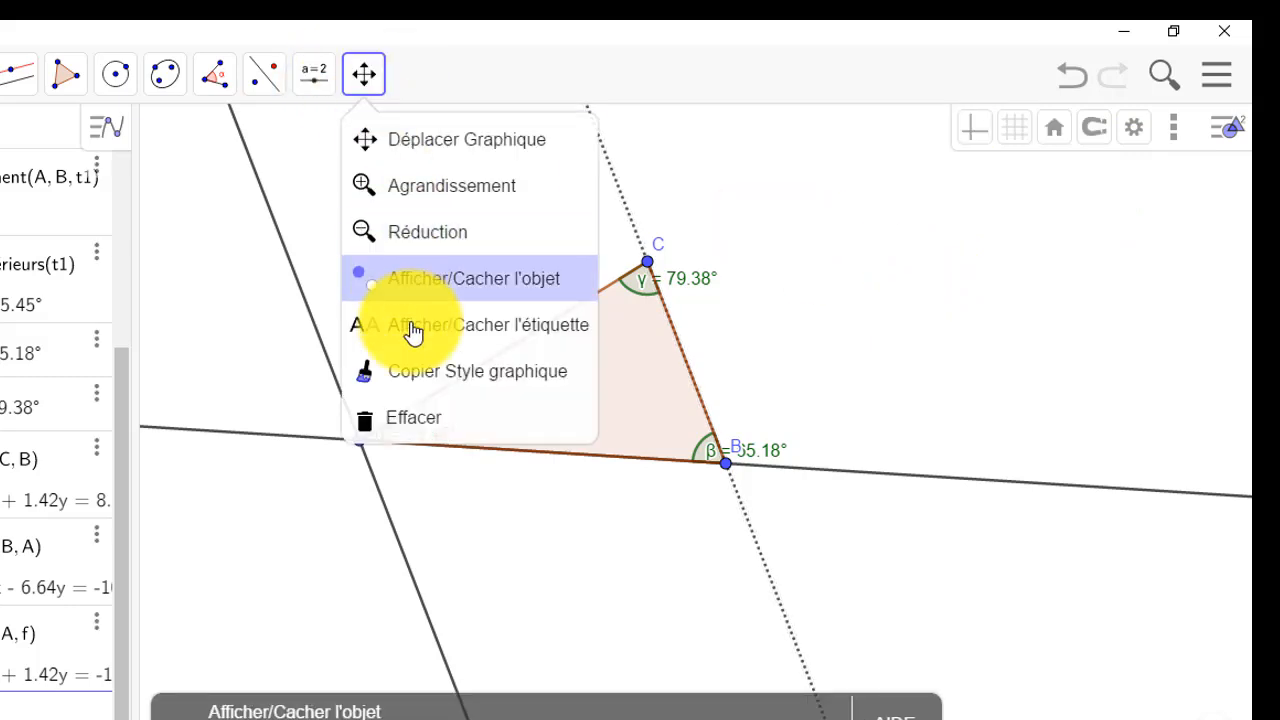
{"action": "left_click", "coordinate": [483, 372]}
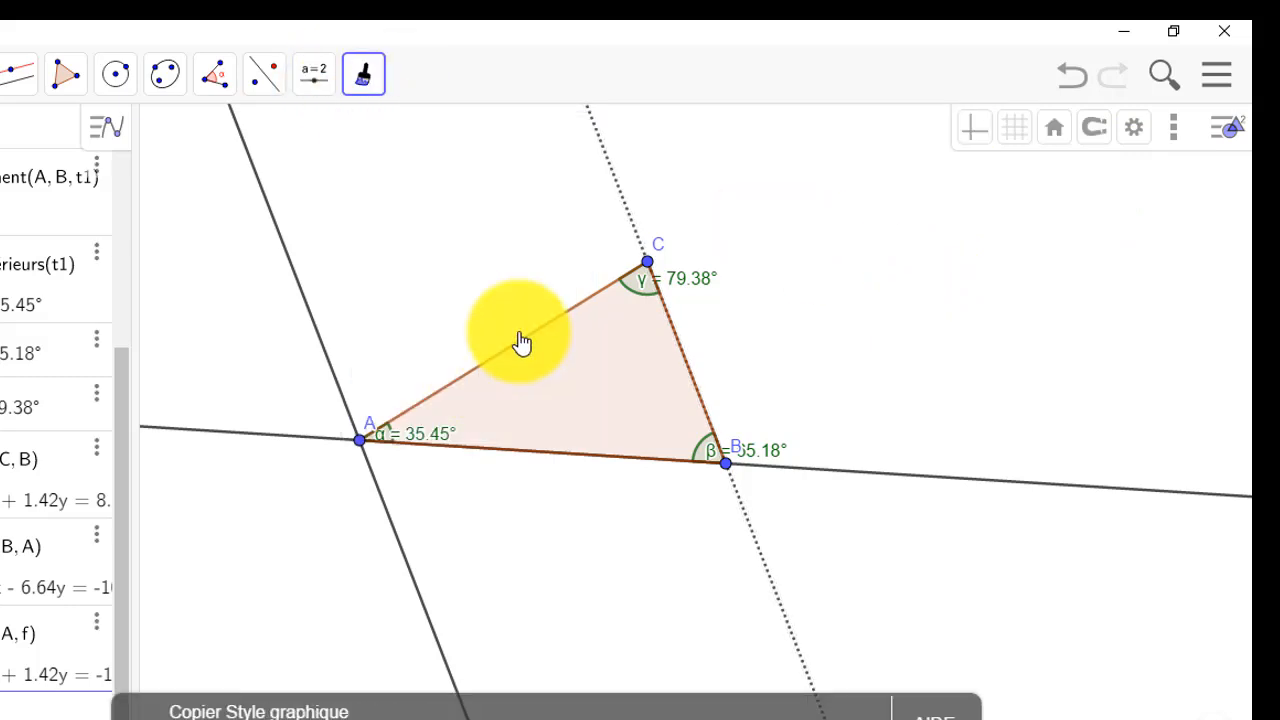
{"action": "left_click", "coordinate": [629, 222]}
{"action": "left_click", "coordinate": [255, 441]}
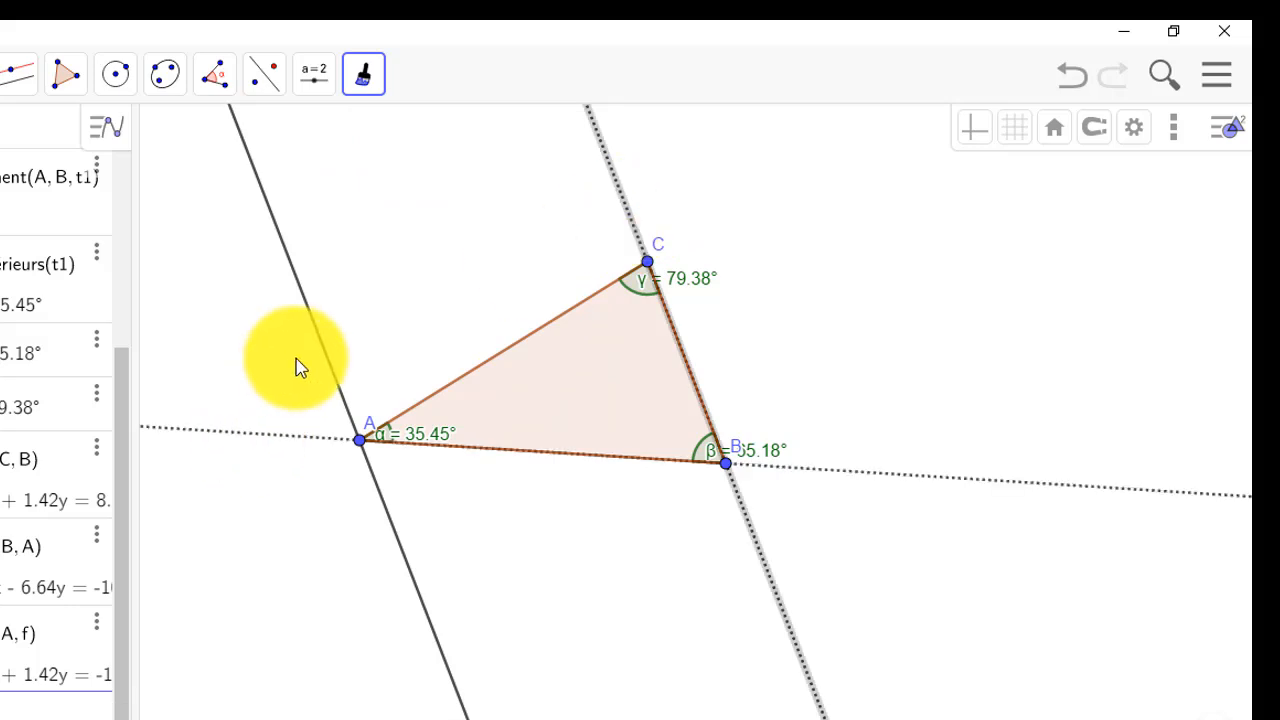
{"action": "left_click", "coordinate": [320, 345]}
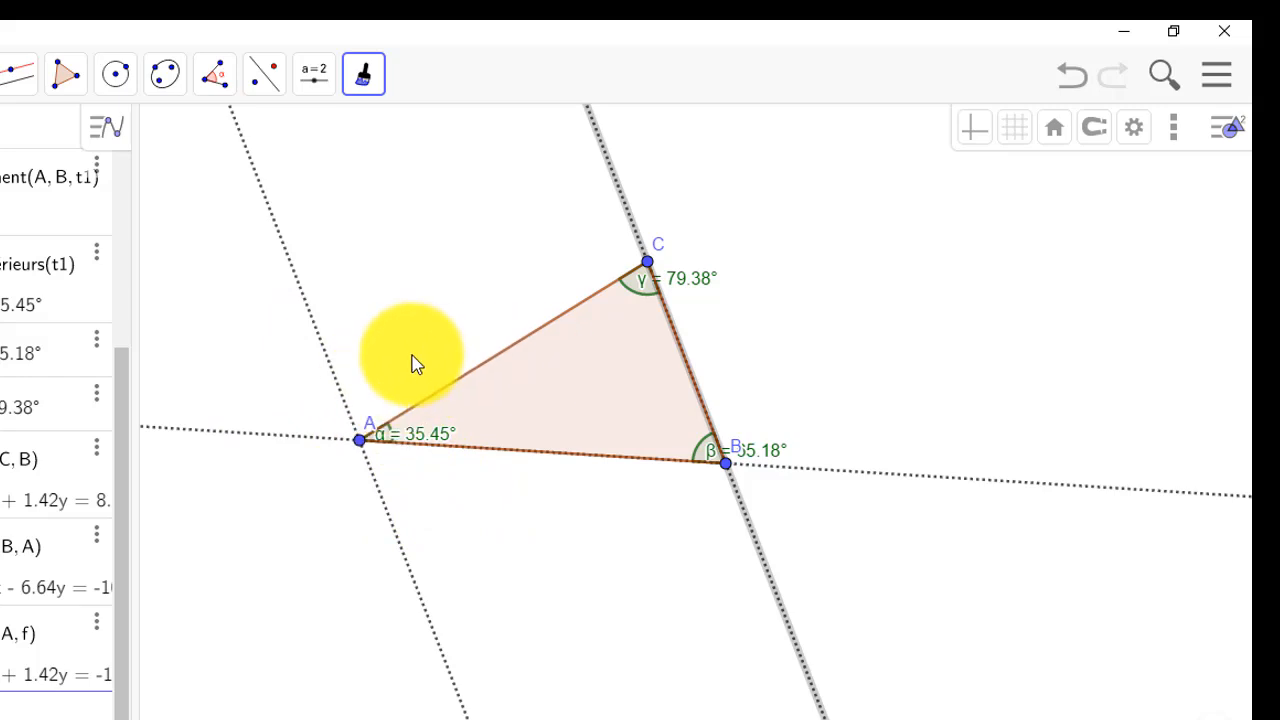
{"action": "key", "text": "Escape"}
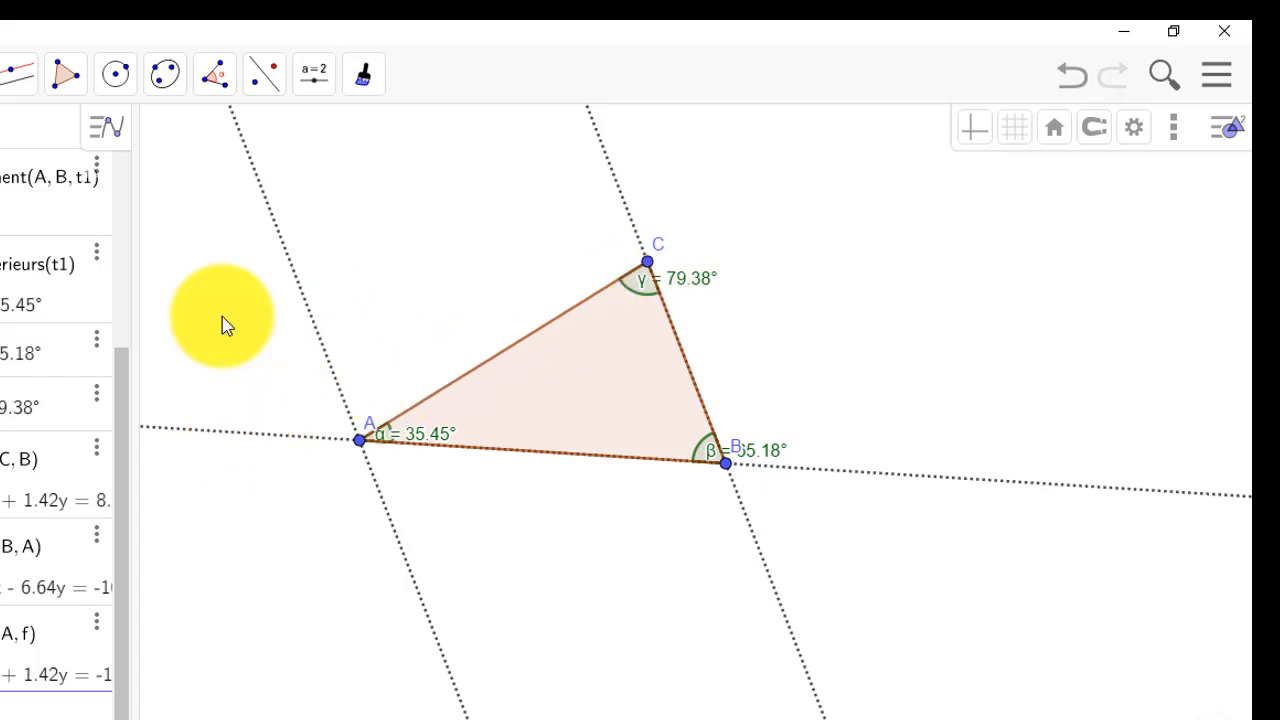
Attach a point to the parallel line through A, above A at about (-5.94, 4.83), using Point on Object.
{"action": "left_click", "coordinate": [5, 74]}
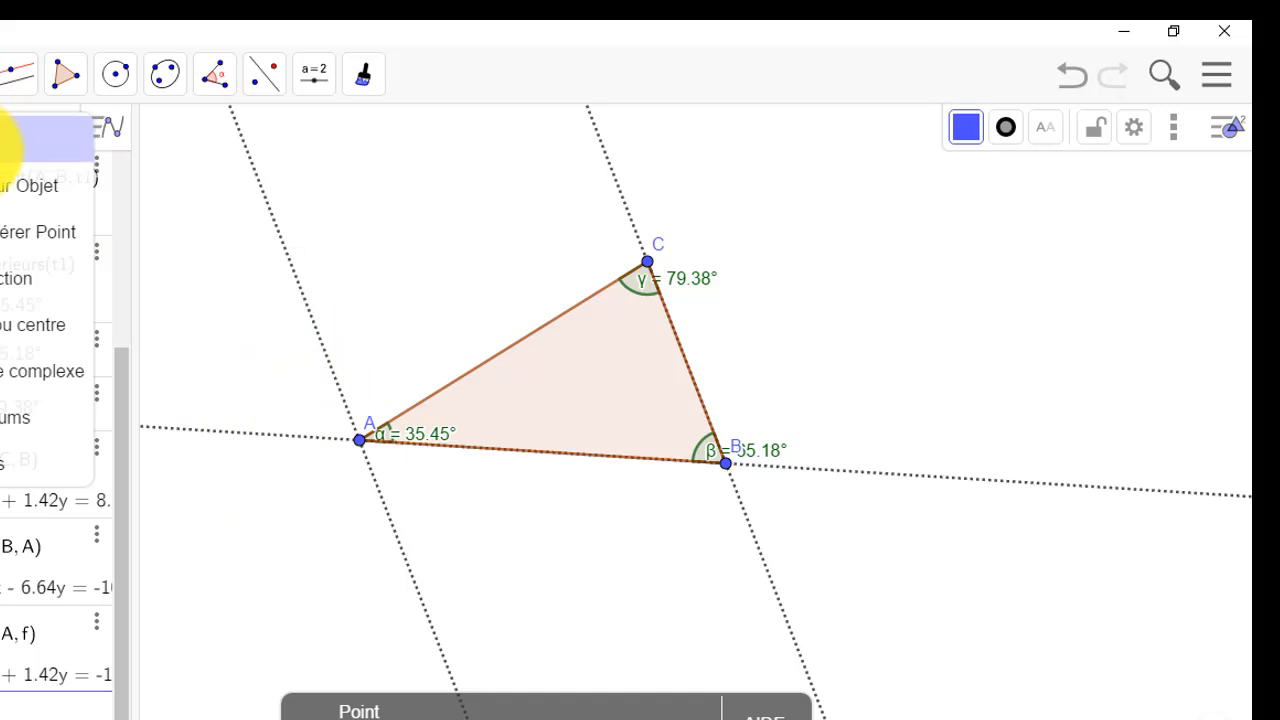
{"action": "left_click", "coordinate": [20, 185]}
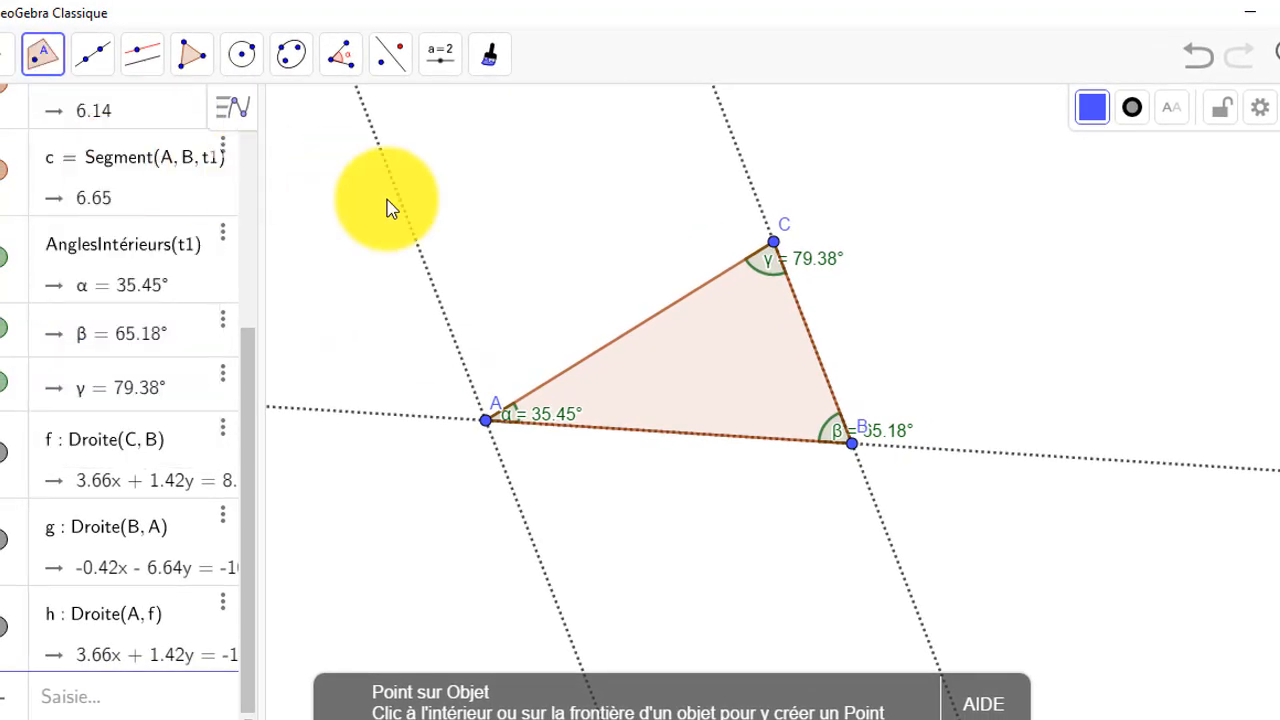
{"action": "left_click", "coordinate": [423, 259]}
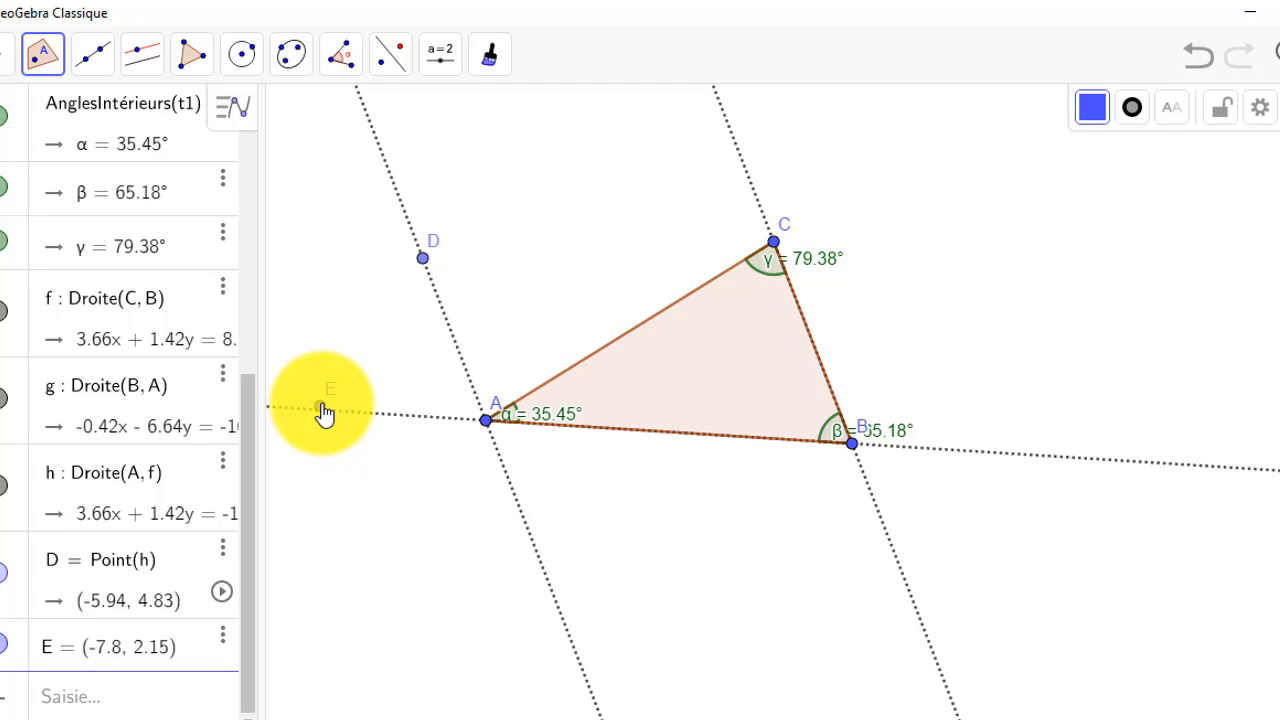
Delete the free point E and attach a new point to line AB beyond A, at about (-7.72, 2.07).
{"action": "right_click", "coordinate": [322, 409]}
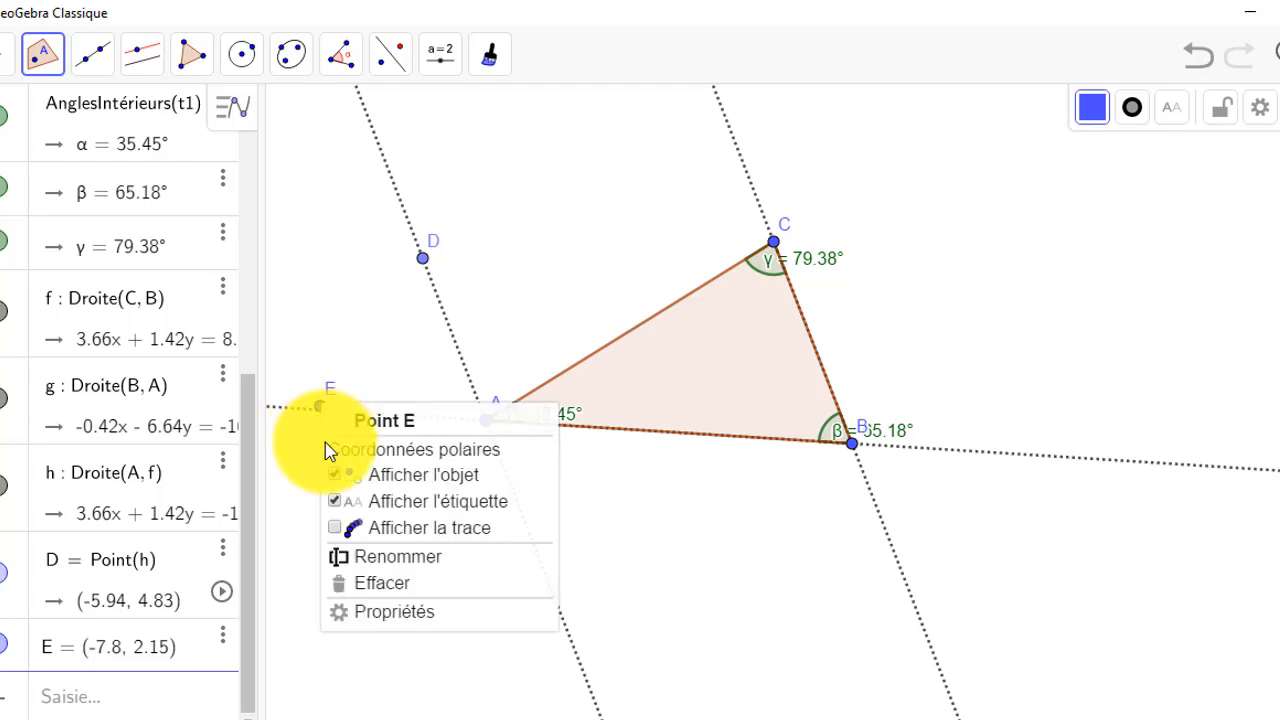
{"action": "left_click", "coordinate": [403, 586]}
{"action": "left_click", "coordinate": [43, 50]}
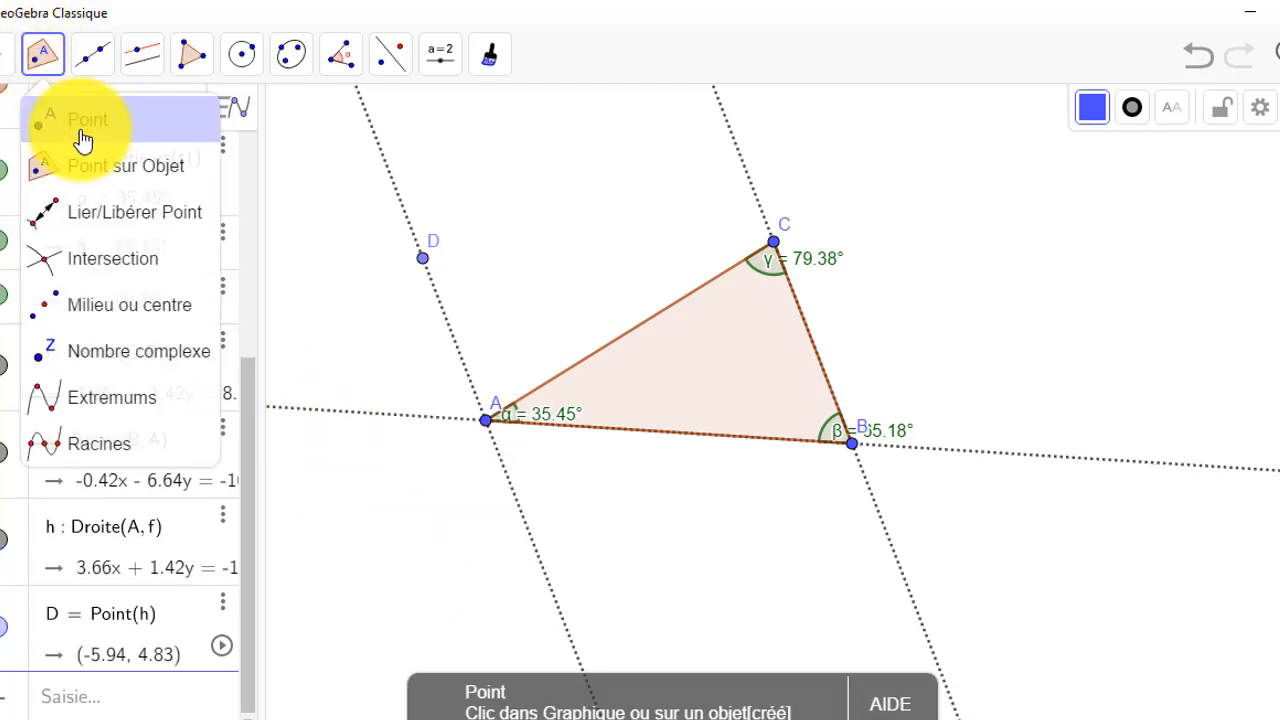
{"action": "left_click", "coordinate": [40, 166]}
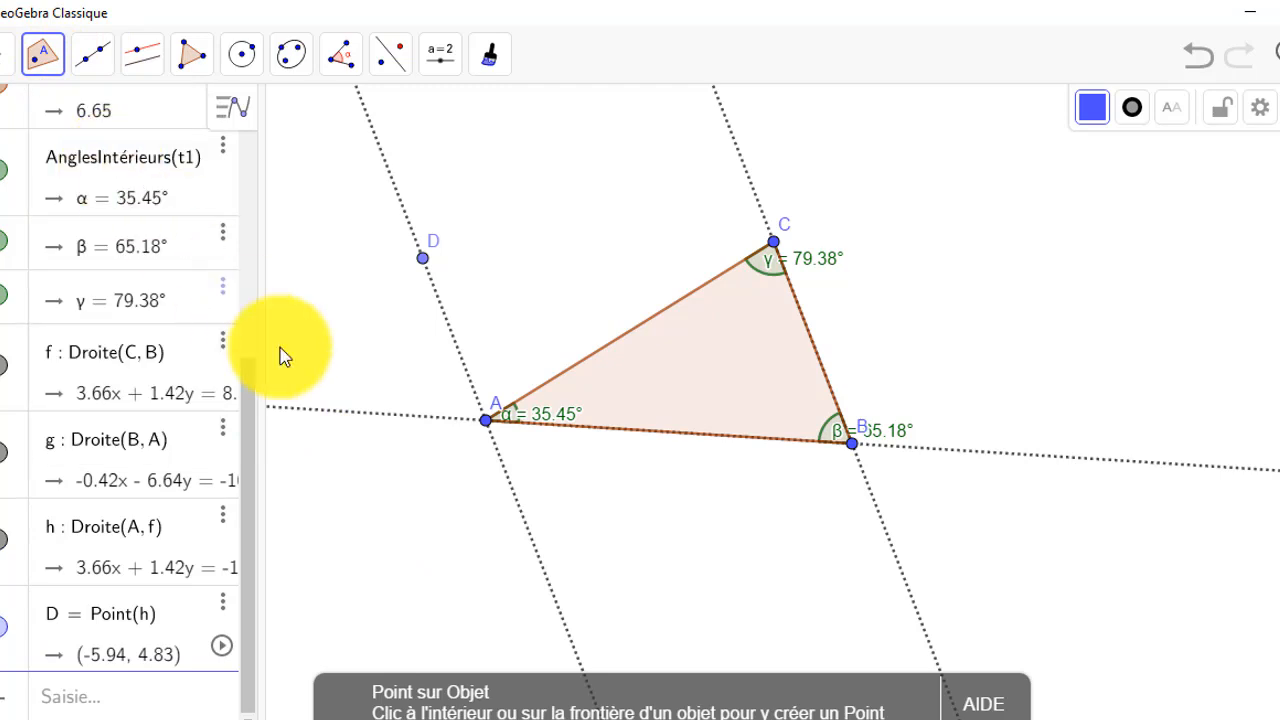
{"action": "left_click", "coordinate": [326, 411]}
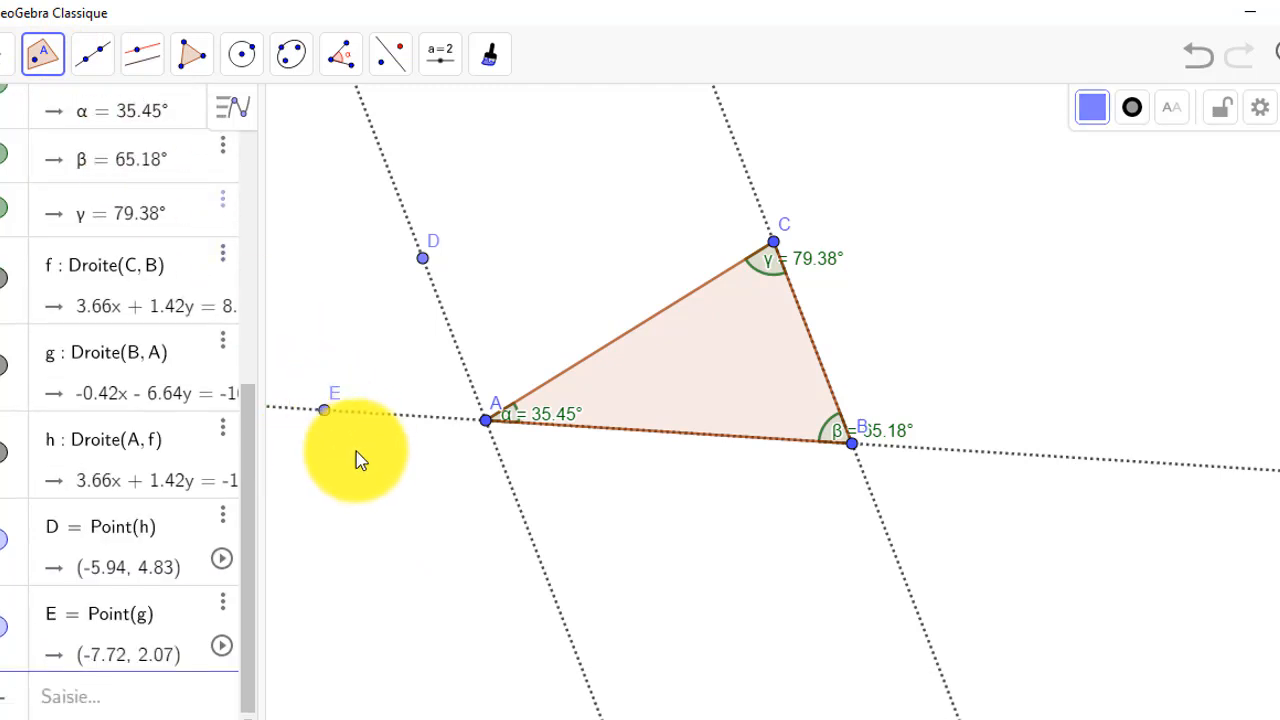
Create angles CAD and DAE at vertex A with the Angle tool.
{"action": "left_click", "coordinate": [341, 60]}
{"action": "left_click", "coordinate": [400, 124]}
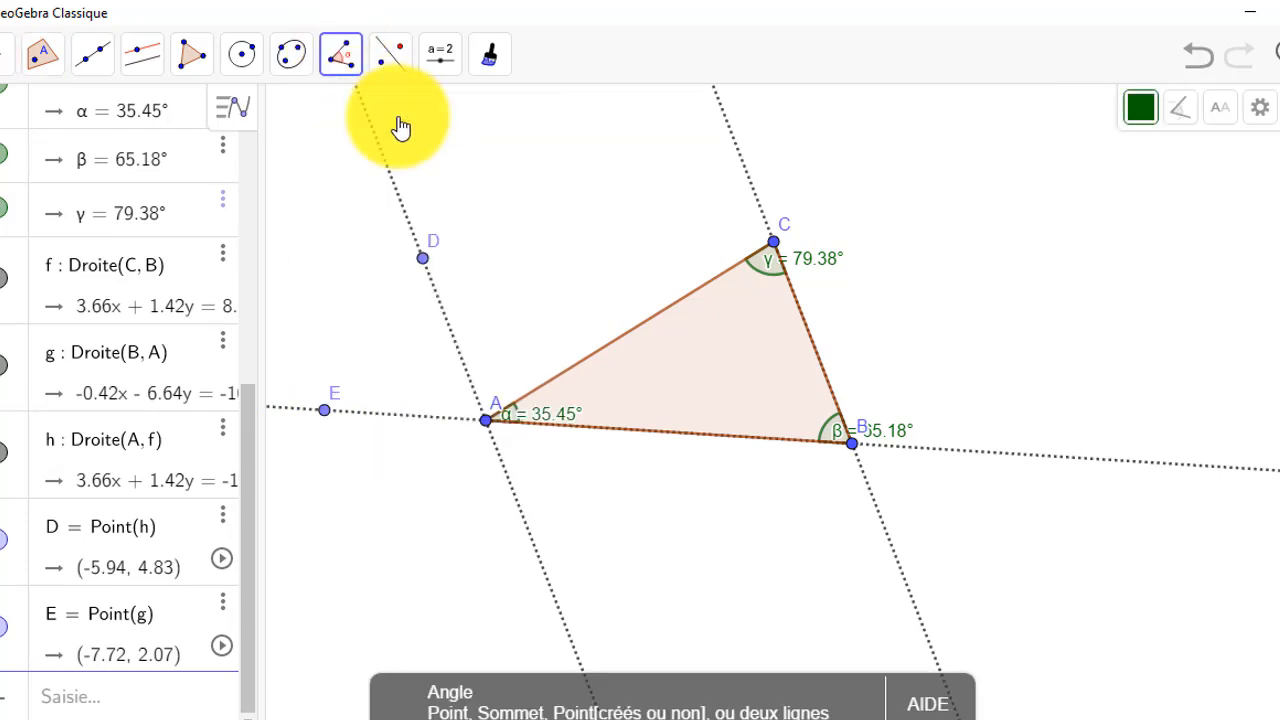
{"action": "left_click", "coordinate": [777, 244]}
{"action": "left_click", "coordinate": [485, 418]}
{"action": "left_click", "coordinate": [423, 264]}
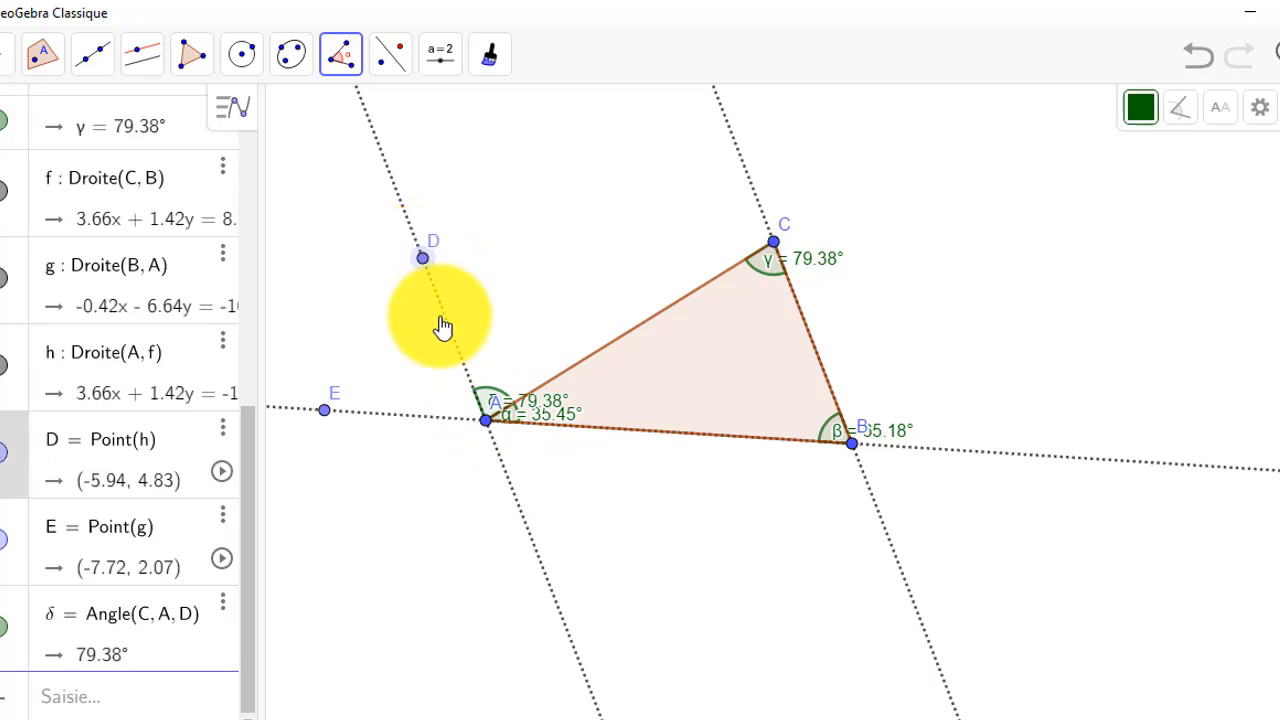
{"action": "left_click", "coordinate": [487, 421]}
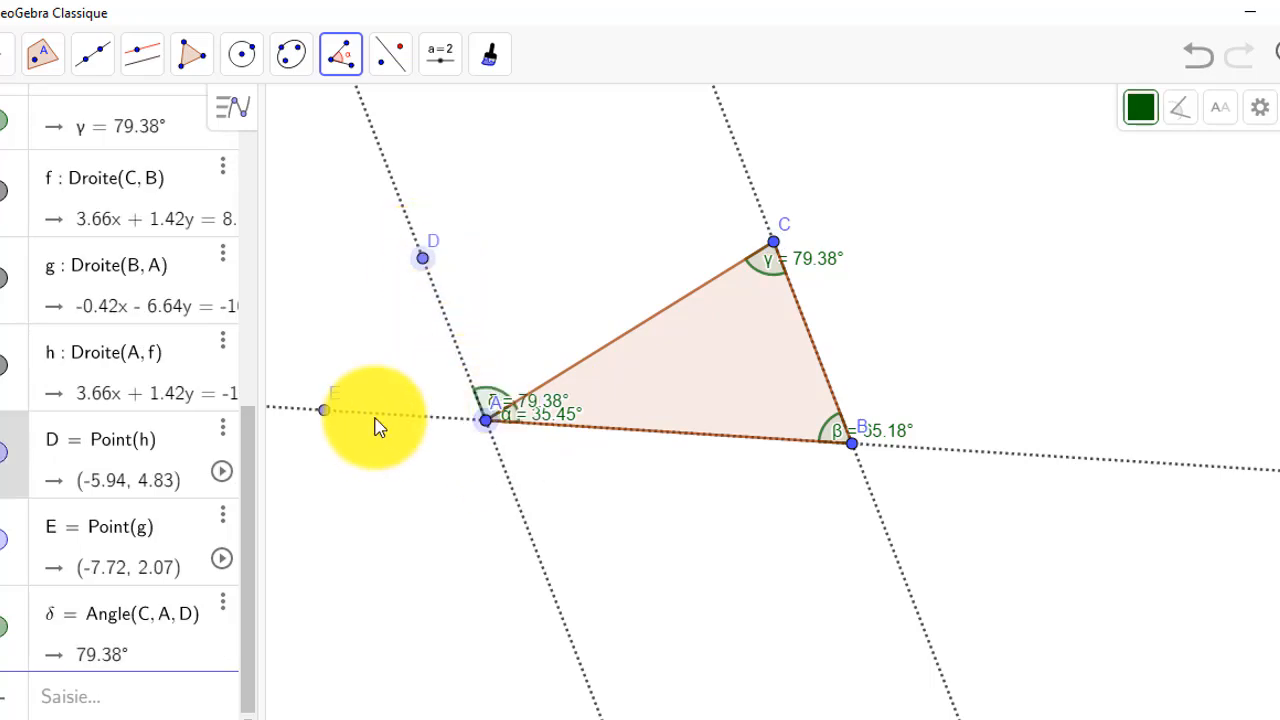
{"action": "left_click", "coordinate": [329, 412]}
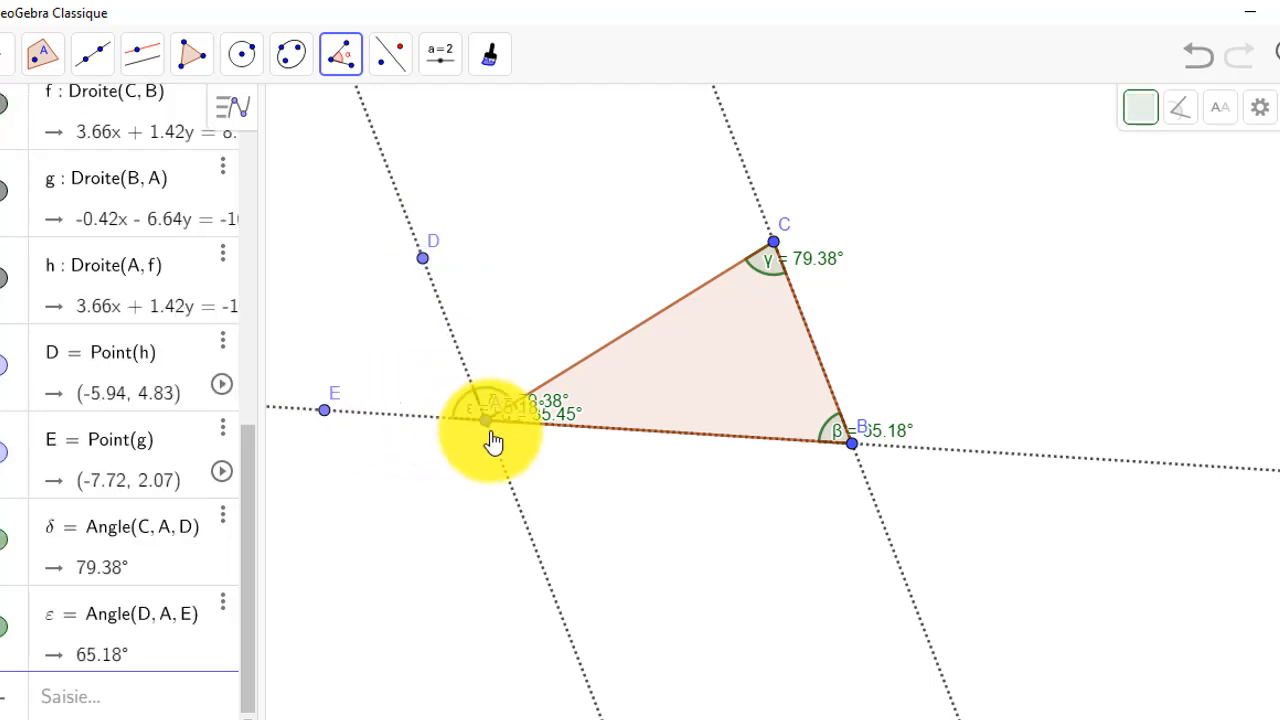
{"action": "key", "text": "Escape"}
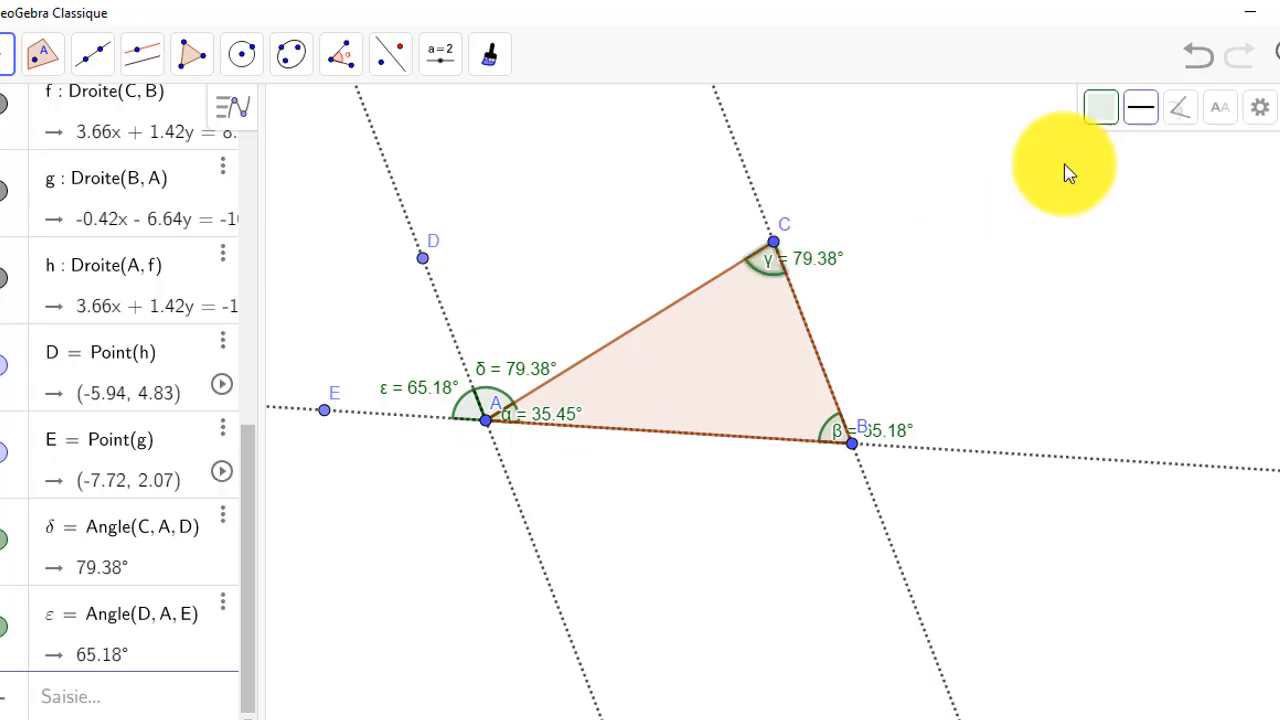
Colour the triangle's angle at C and its alternate angle CAD pink with an opacity of 50.
{"action": "left_click", "coordinate": [1100, 106]}
{"action": "left_click", "coordinate": [1229, 153]}
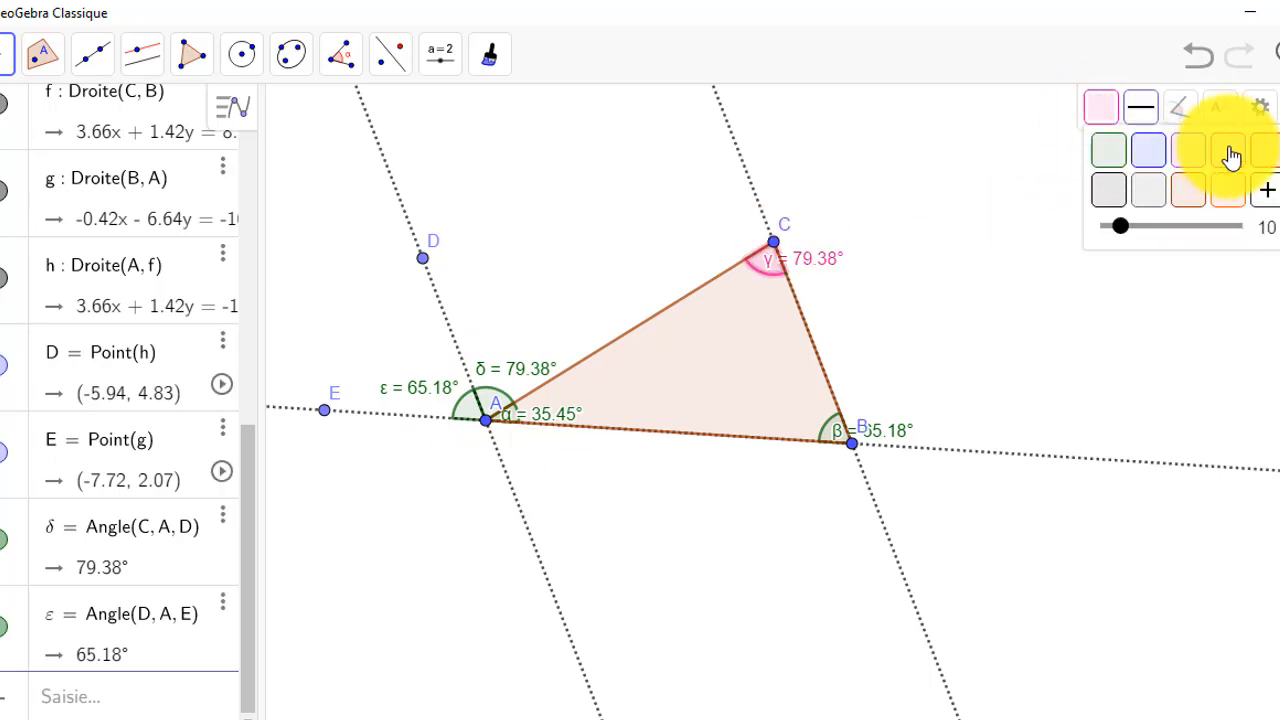
{"action": "left_click_drag", "start_coordinate": [1117, 238], "coordinate": [1176, 238]}
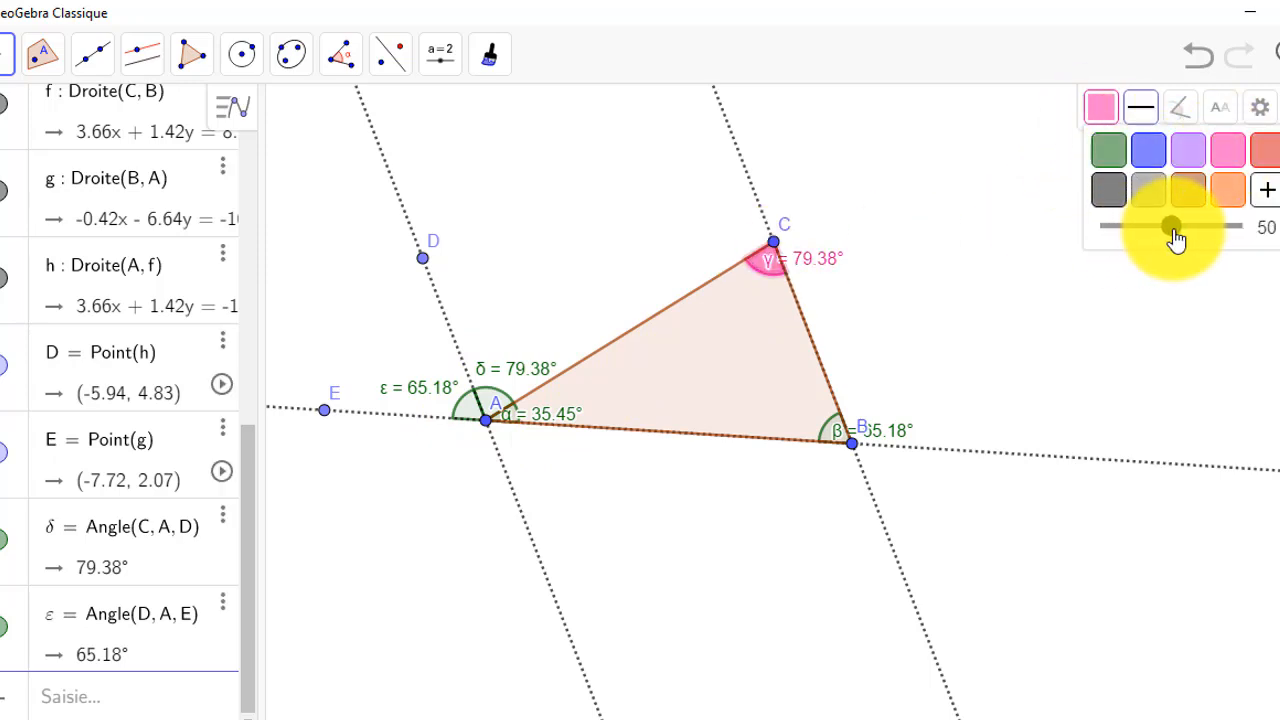
{"action": "left_click", "coordinate": [490, 407]}
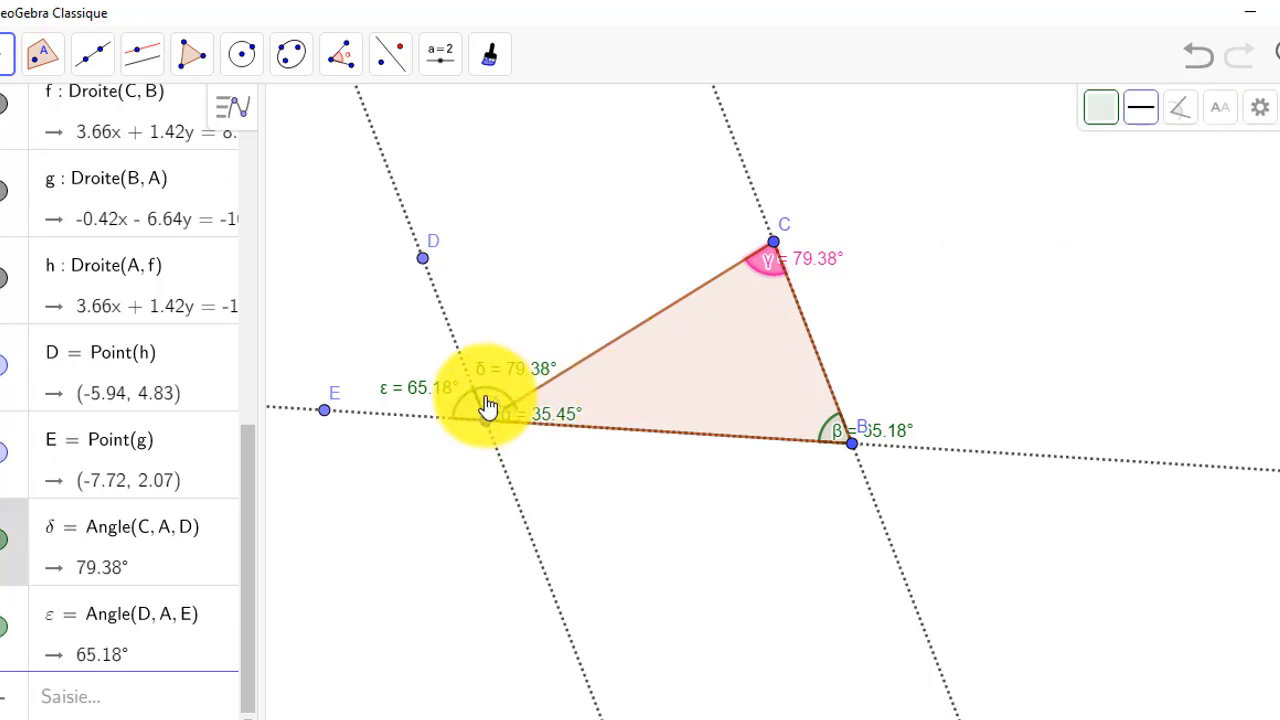
{"action": "left_click", "coordinate": [1100, 107]}
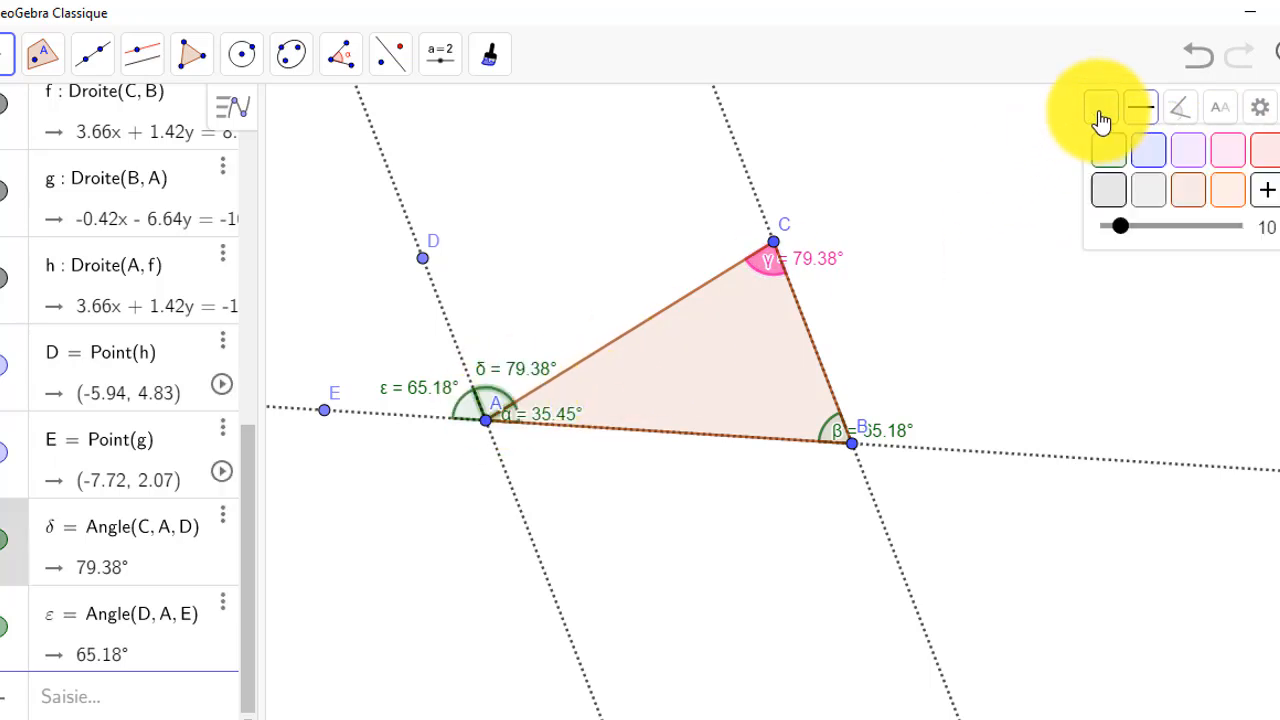
{"action": "left_click", "coordinate": [1229, 150]}
{"action": "left_click_drag", "start_coordinate": [1120, 226], "coordinate": [1172, 228]}
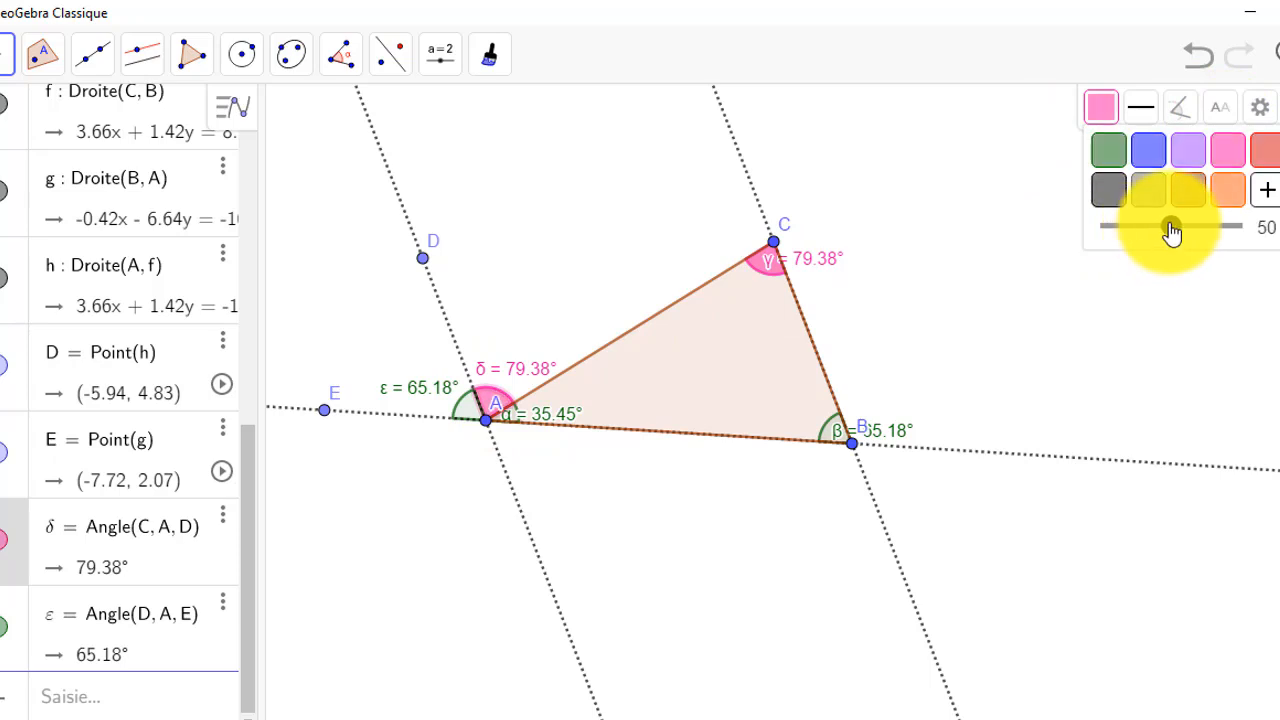
Colour the triangle's angle at B blue with opacity 50 and its alternate angle DAE blue with opacity 40.
{"action": "left_click", "coordinate": [830, 438]}
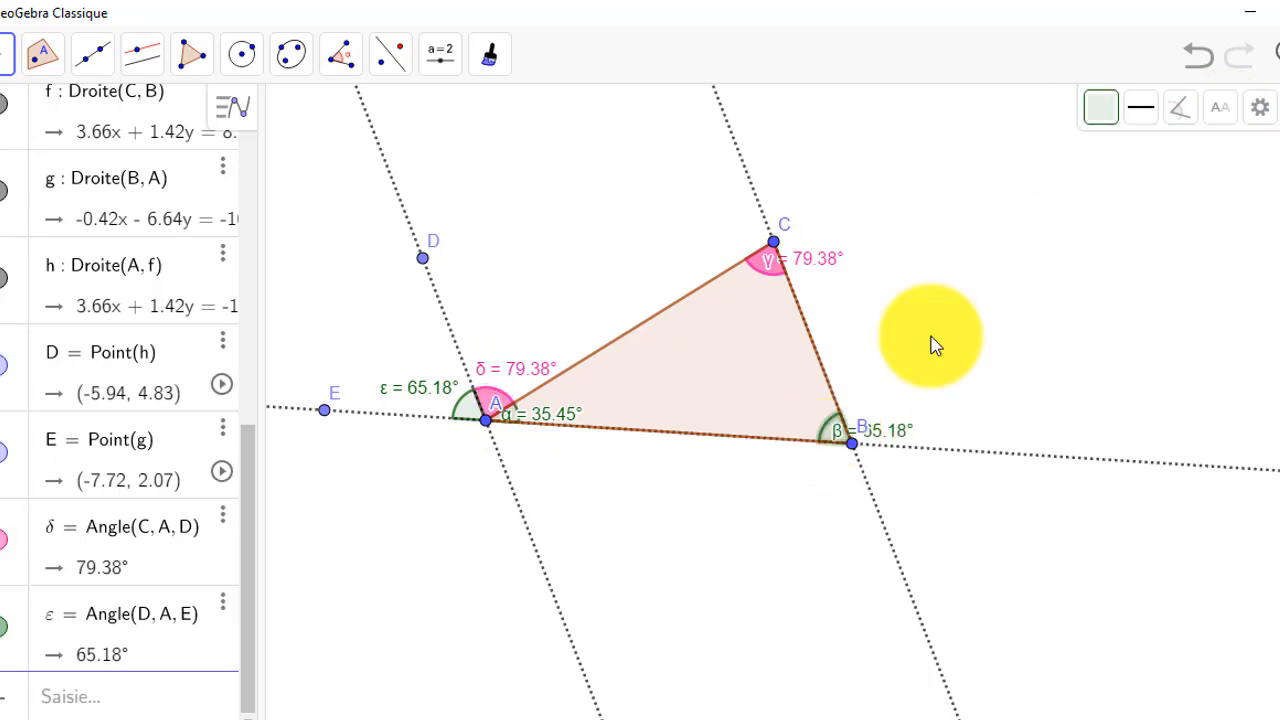
{"action": "left_click", "coordinate": [1100, 106]}
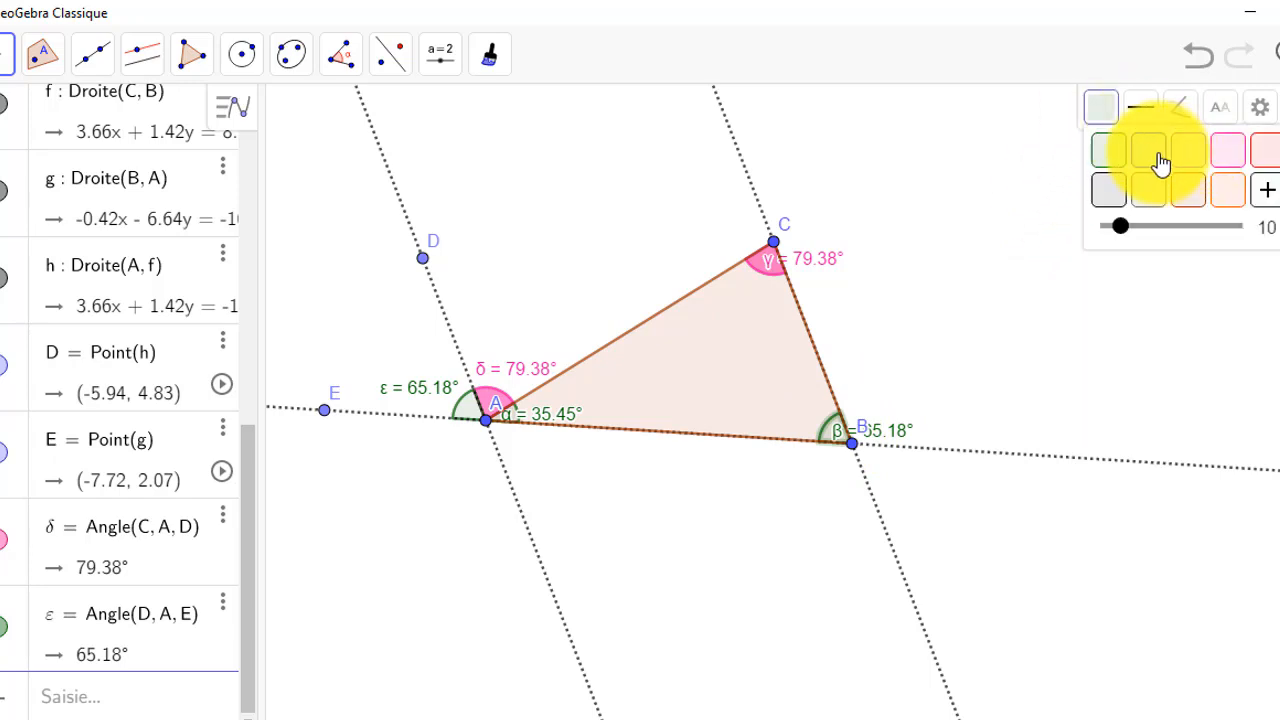
{"action": "left_click", "coordinate": [1148, 150]}
{"action": "left_click_drag", "start_coordinate": [1120, 226], "coordinate": [1234, 234]}
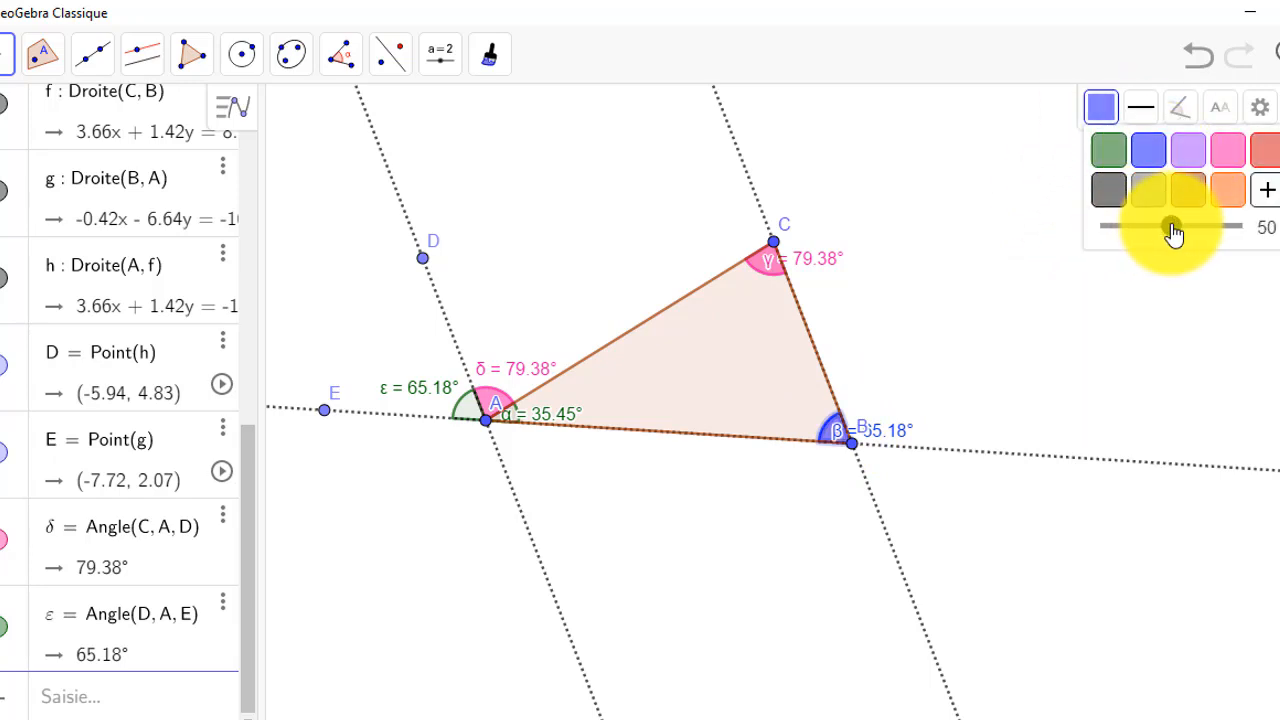
{"action": "left_click", "coordinate": [470, 414]}
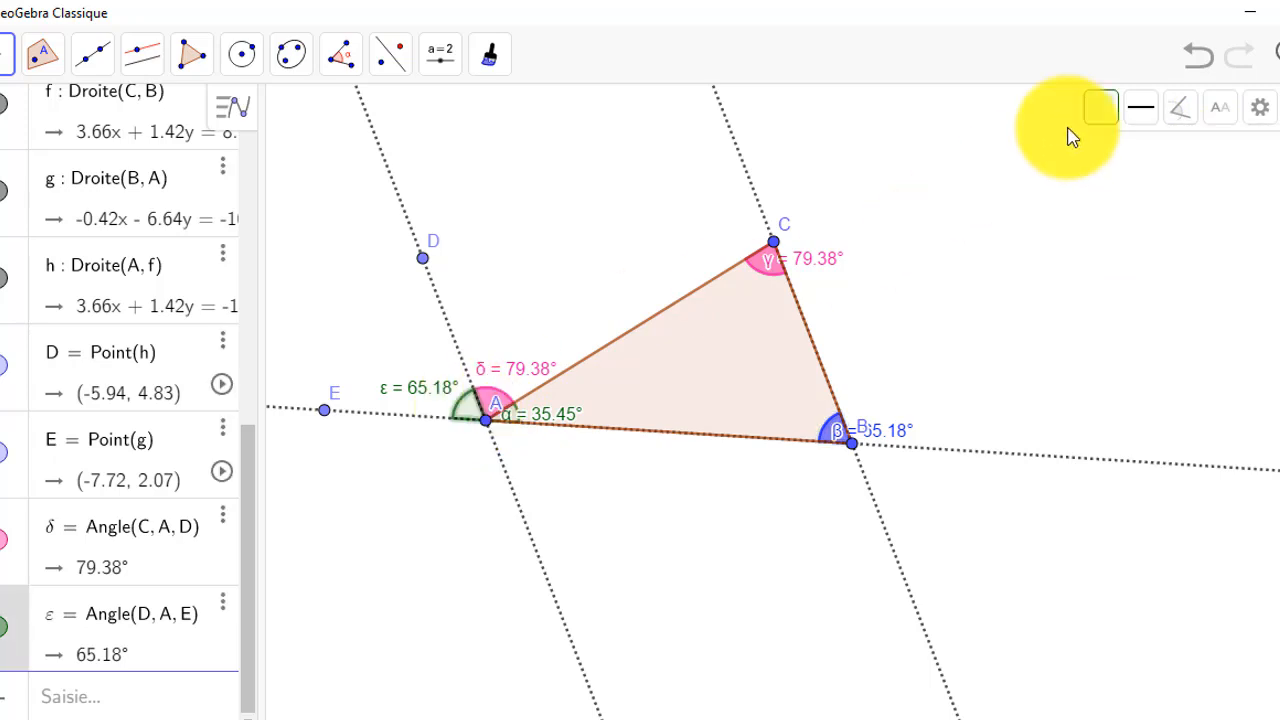
{"action": "left_click", "coordinate": [1098, 107]}
{"action": "left_click", "coordinate": [1150, 152]}
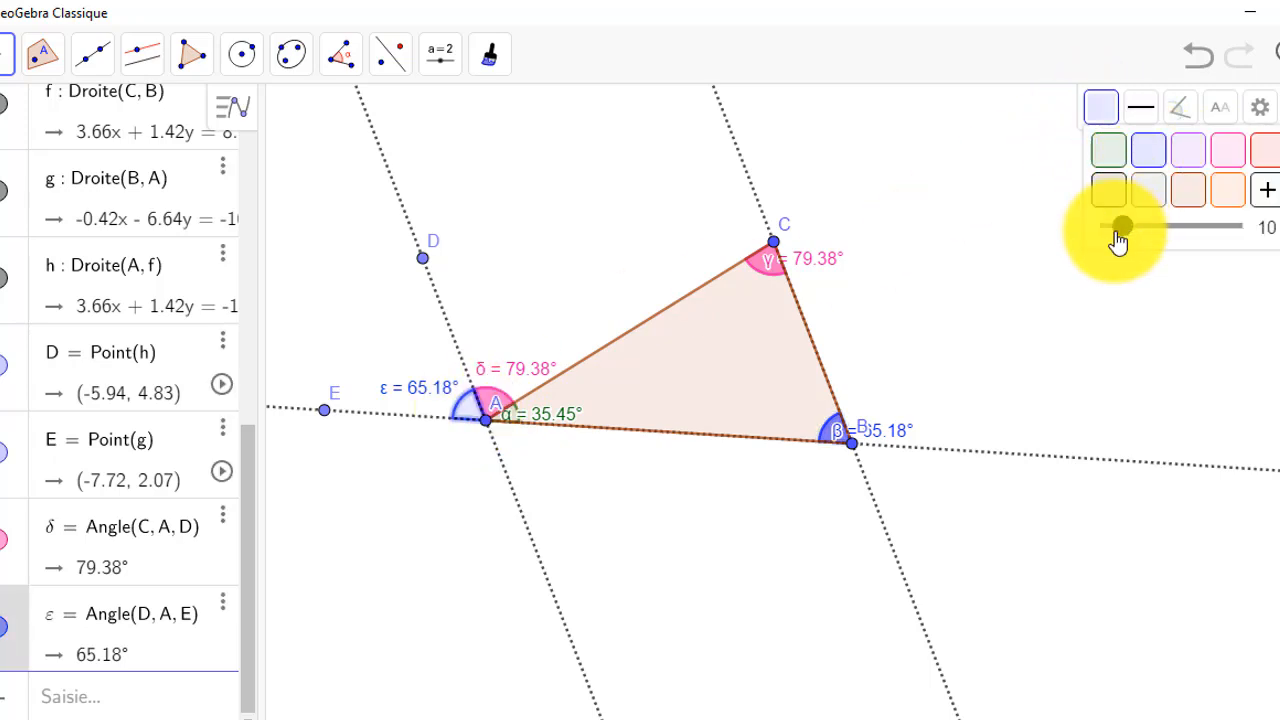
{"action": "left_click_drag", "start_coordinate": [1135, 232], "coordinate": [1160, 233]}
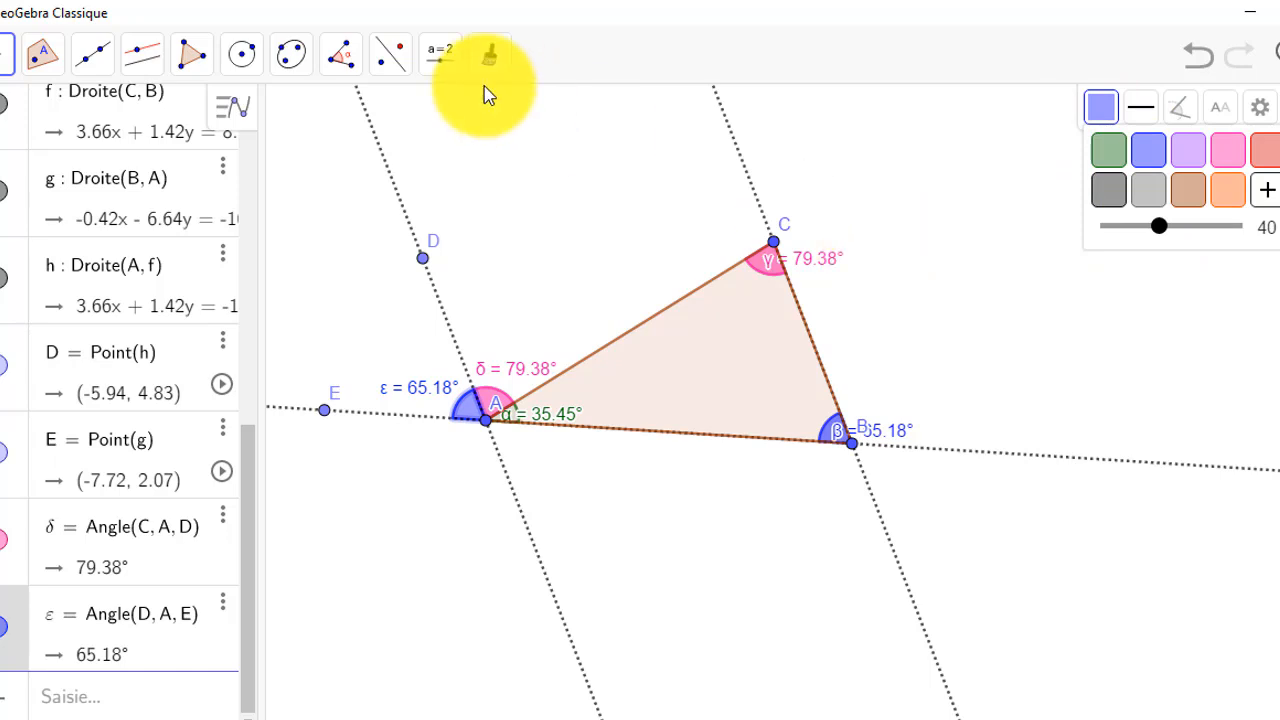
Start a new text above the triangle as a LaTeX formula and show the advanced LaTeX symbols.
{"action": "left_click", "coordinate": [443, 58]}
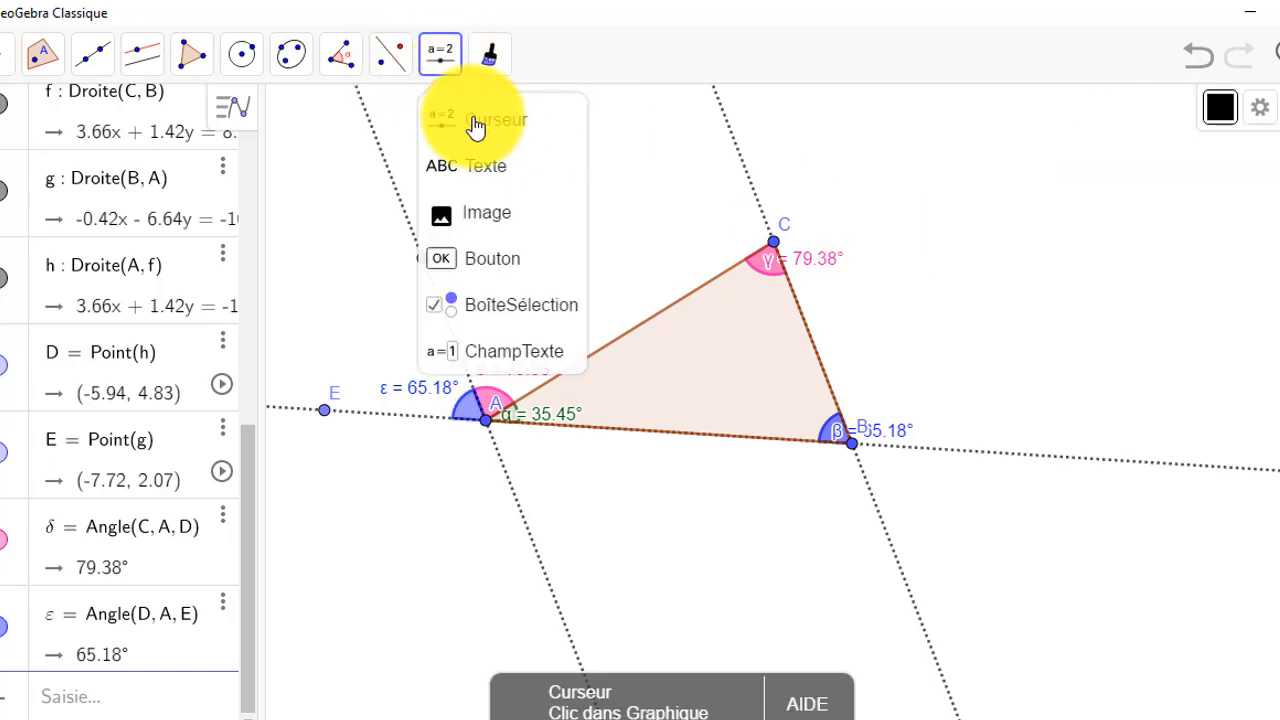
{"action": "left_click", "coordinate": [492, 168]}
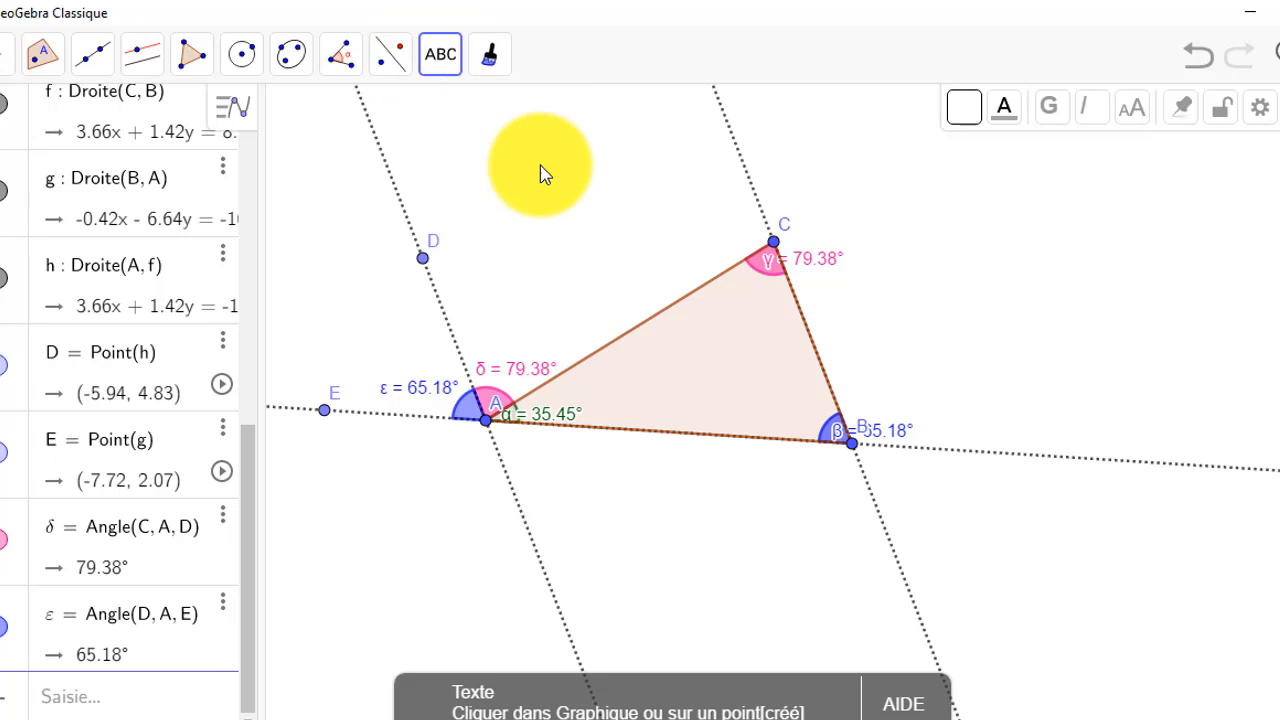
{"action": "left_click", "coordinate": [601, 167]}
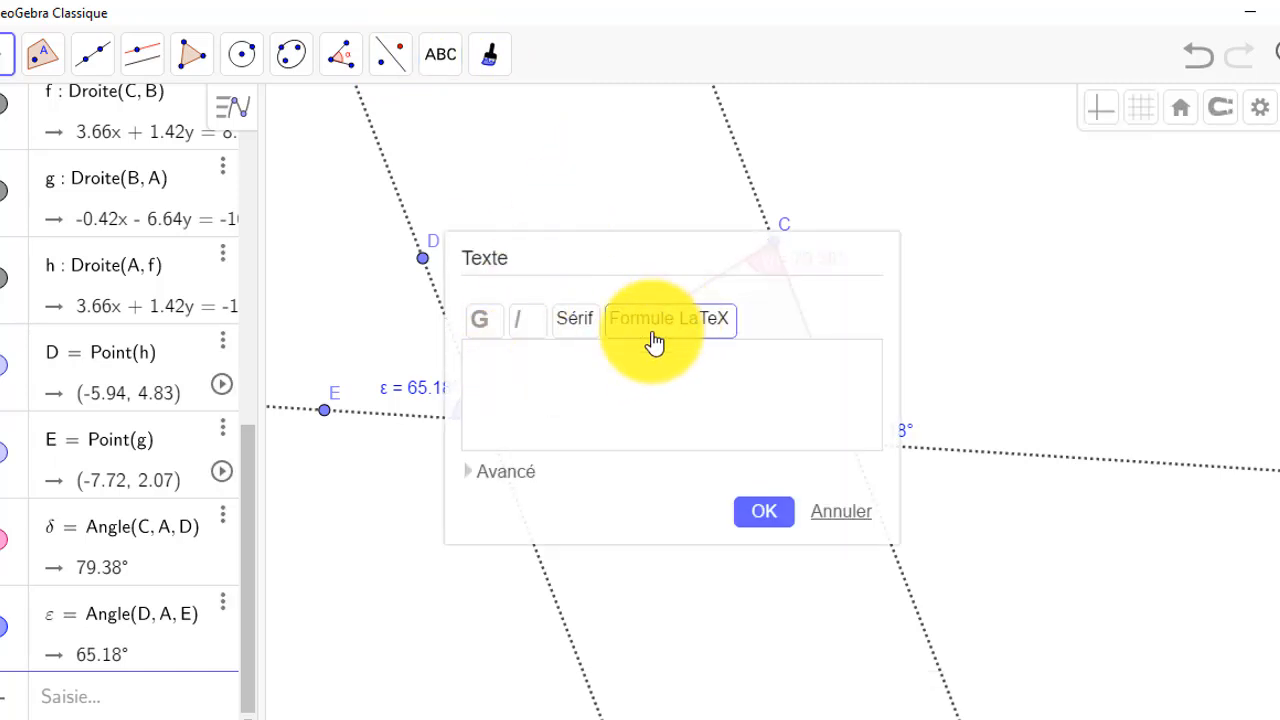
{"action": "left_click", "coordinate": [522, 476]}
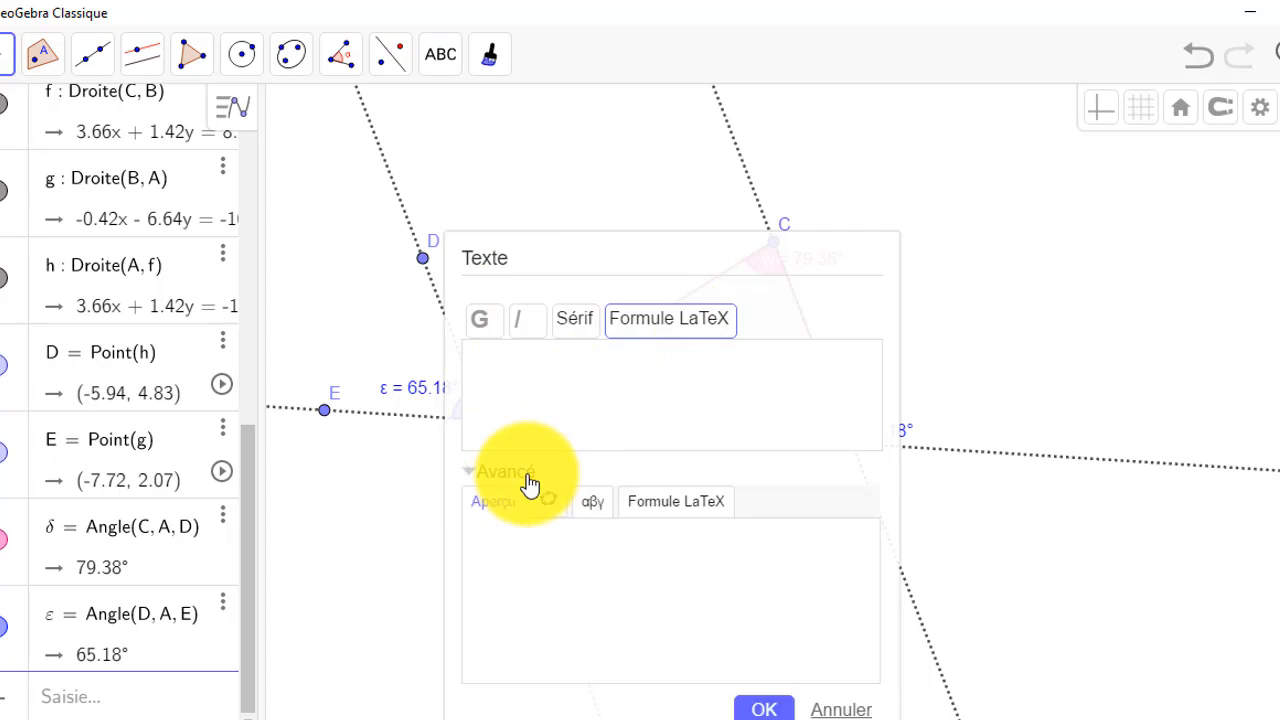
{"action": "left_click", "coordinate": [676, 502]}
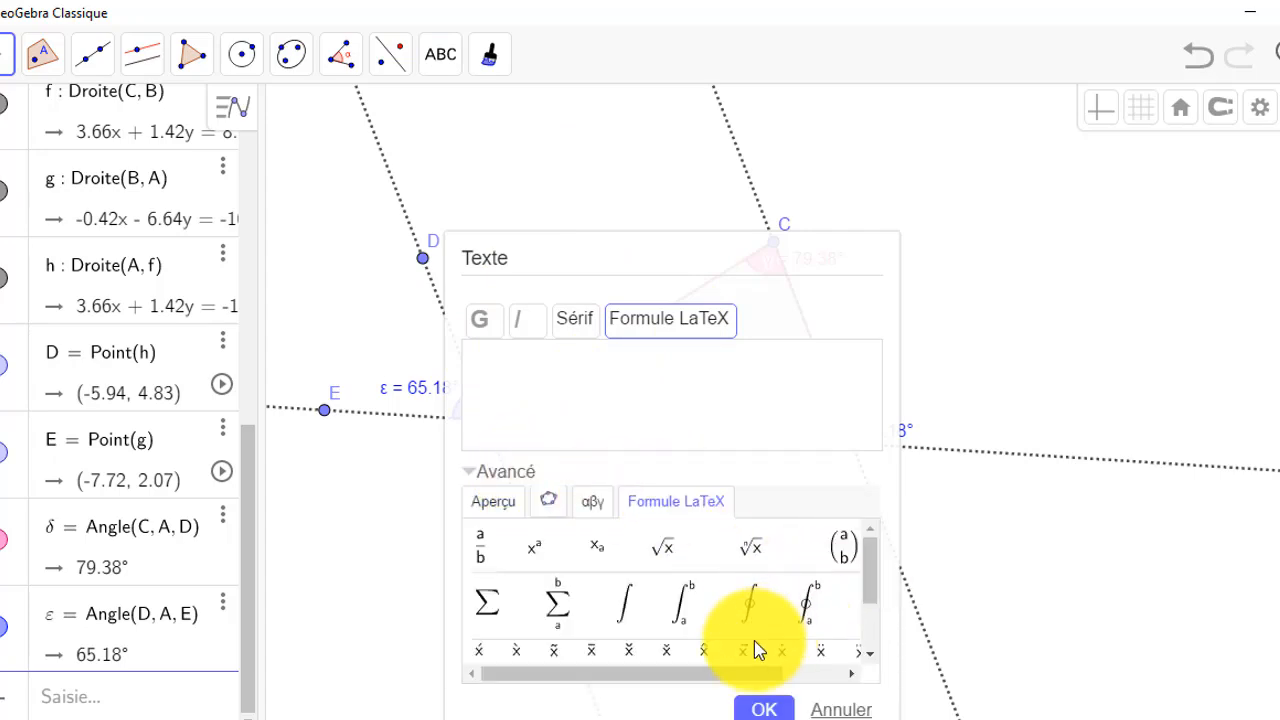
Write \hat{A}+\hat{B}+\hat{C}= in the text using the hat template for each vertex letter.
{"action": "left_click", "coordinate": [704, 651]}
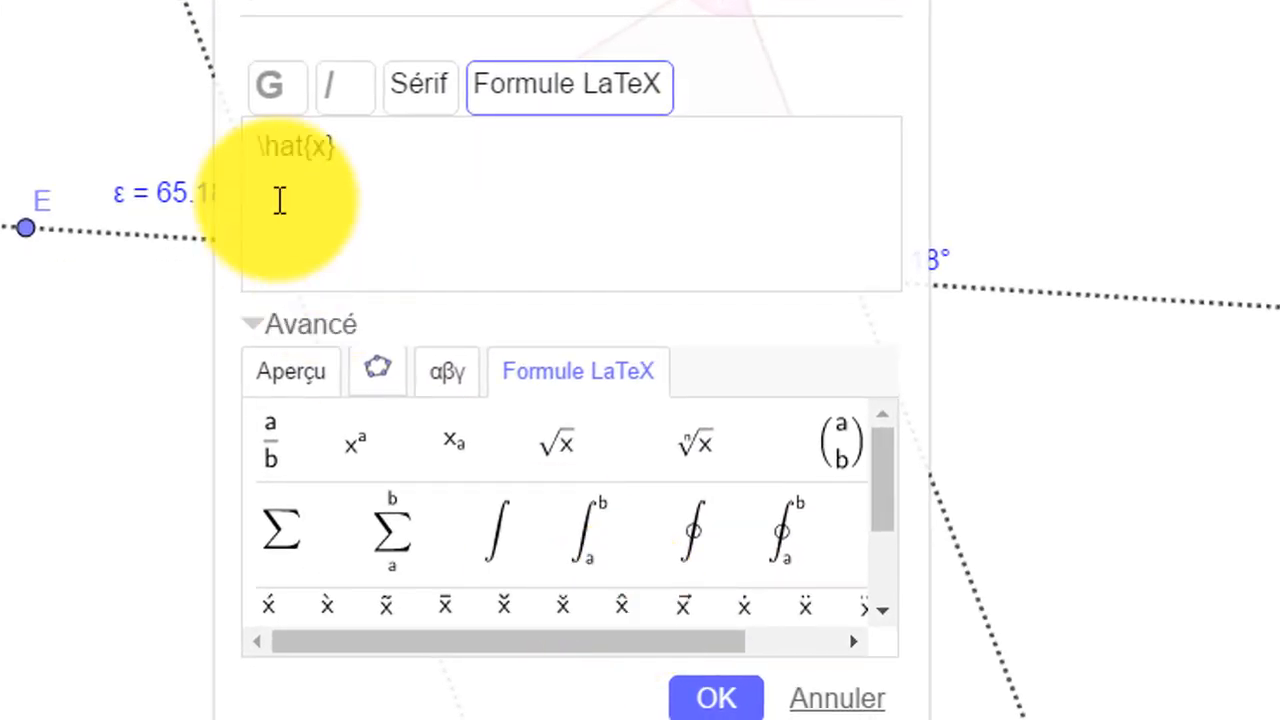
{"action": "double_click", "coordinate": [316, 148]}
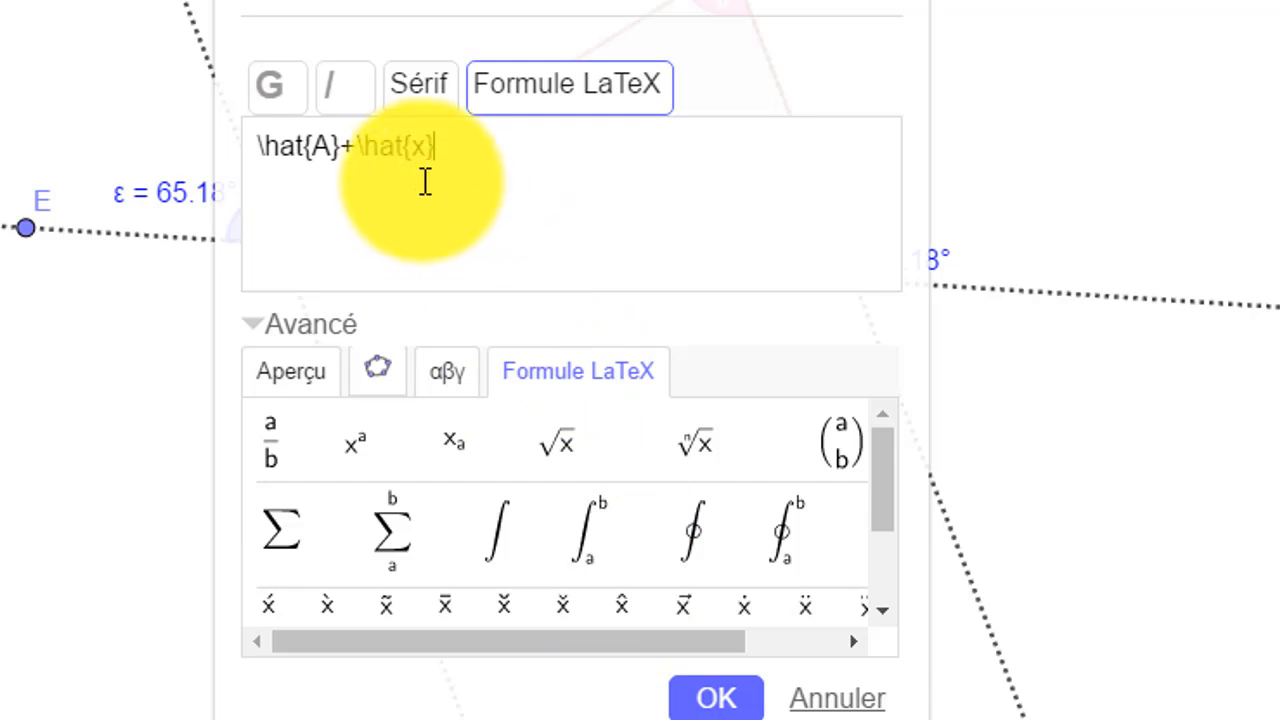
{"action": "double_click", "coordinate": [417, 148]}
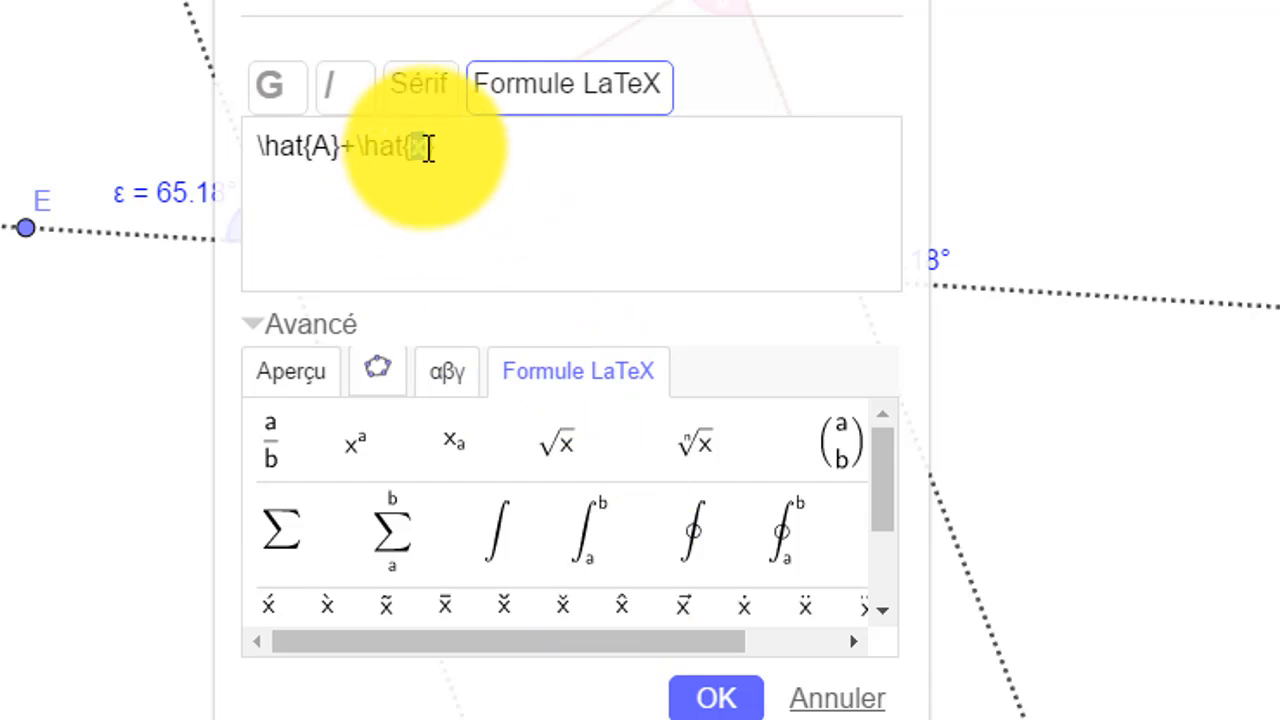
{"action": "type", "text": "B}+"}
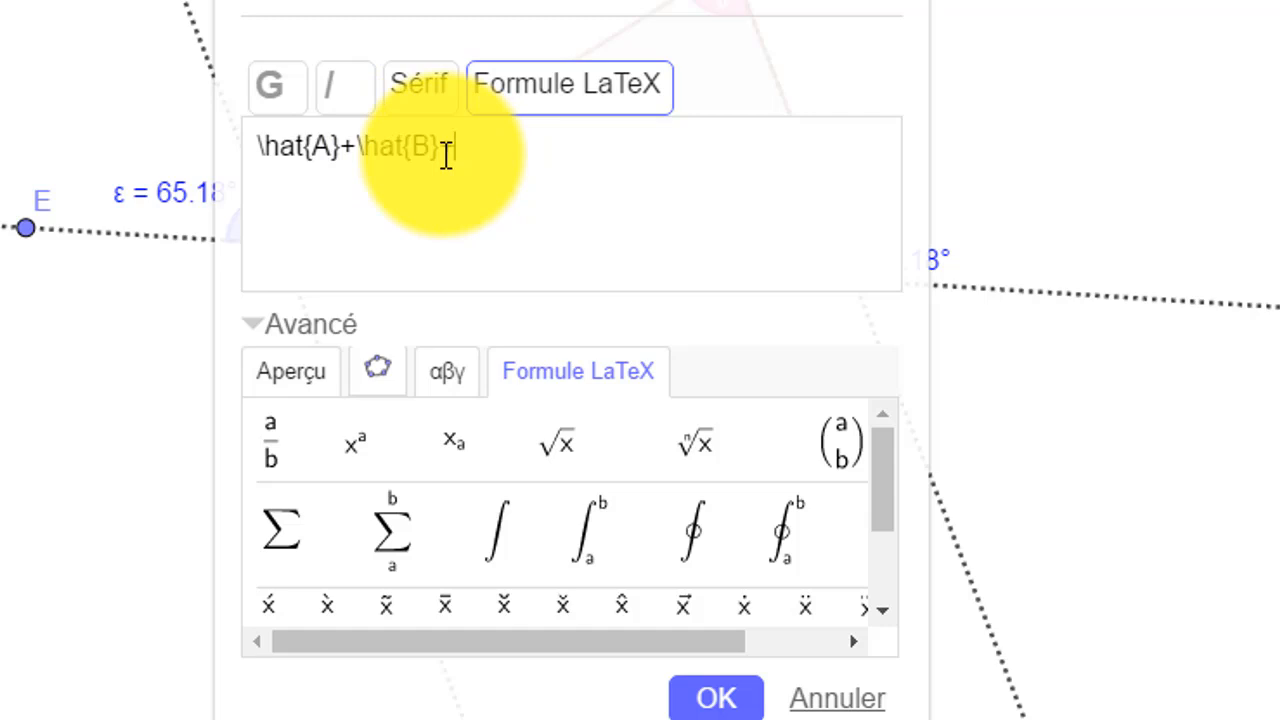
{"action": "left_click", "coordinate": [621, 606]}
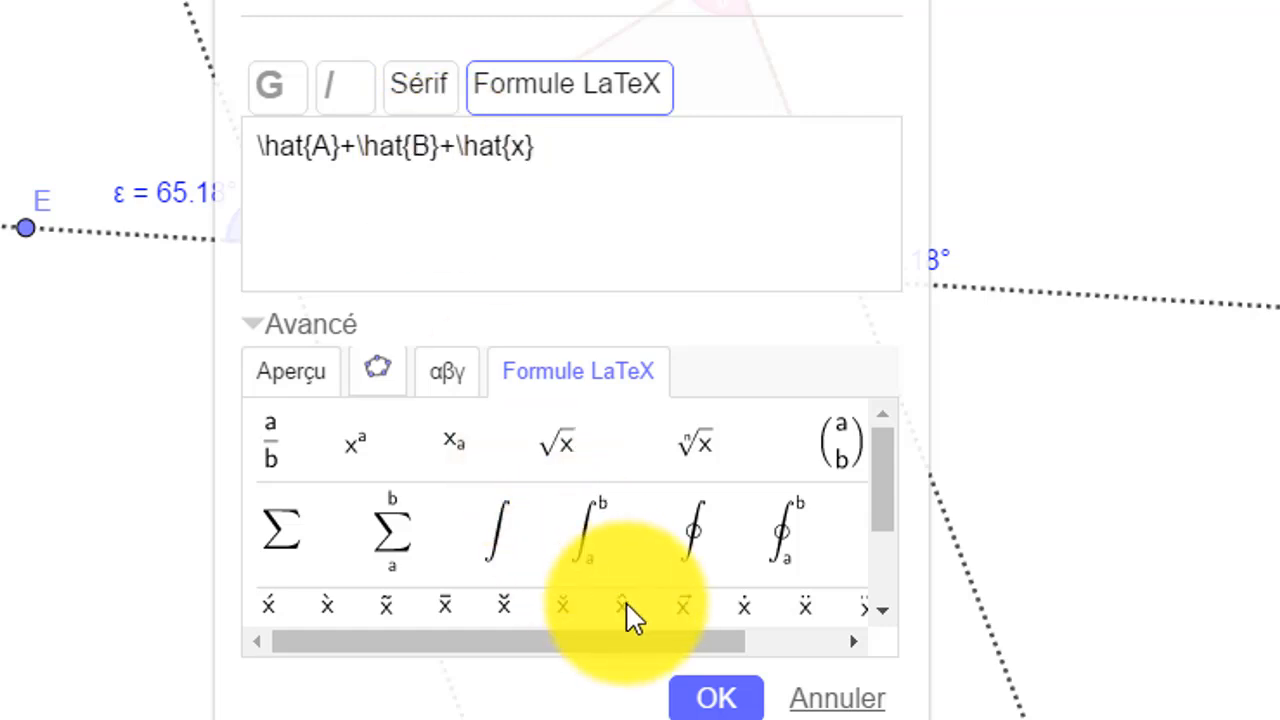
{"action": "double_click", "coordinate": [520, 148]}
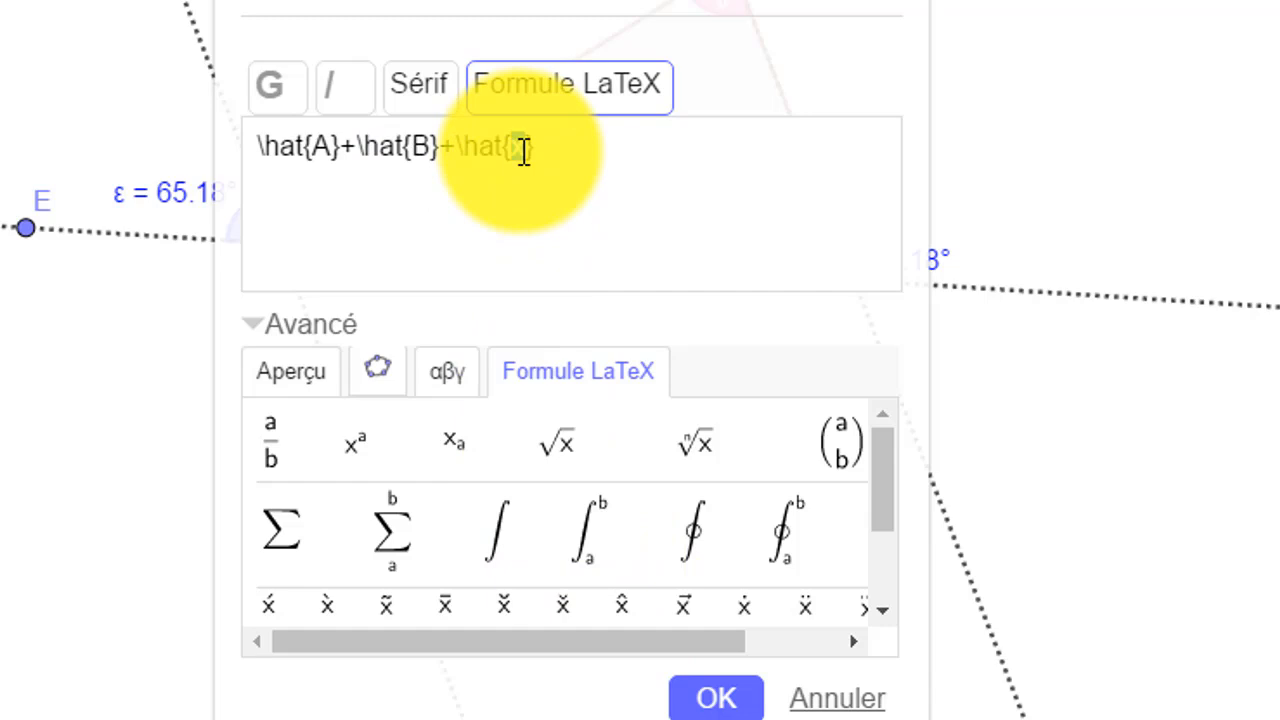
{"action": "type", "text": "C"}
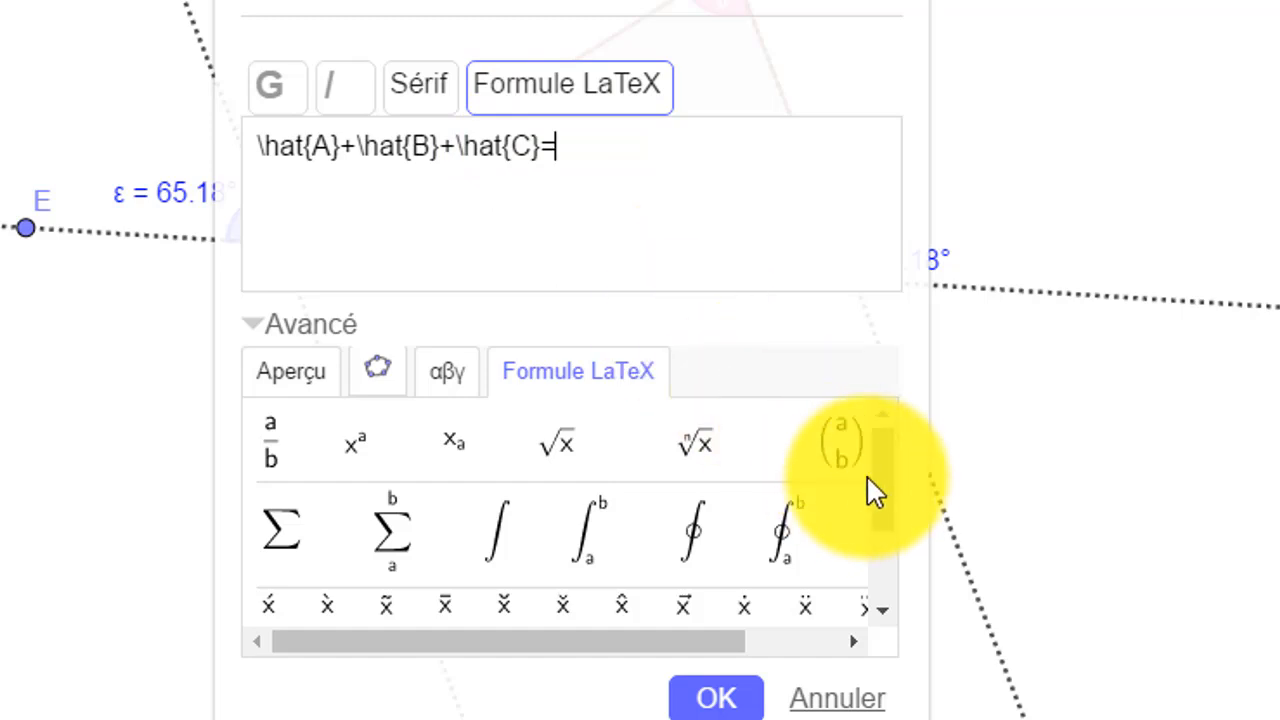
Continue the formula with the dynamic angle values α+β+γ followed by an equals sign.
{"action": "left_click", "coordinate": [374, 376]}
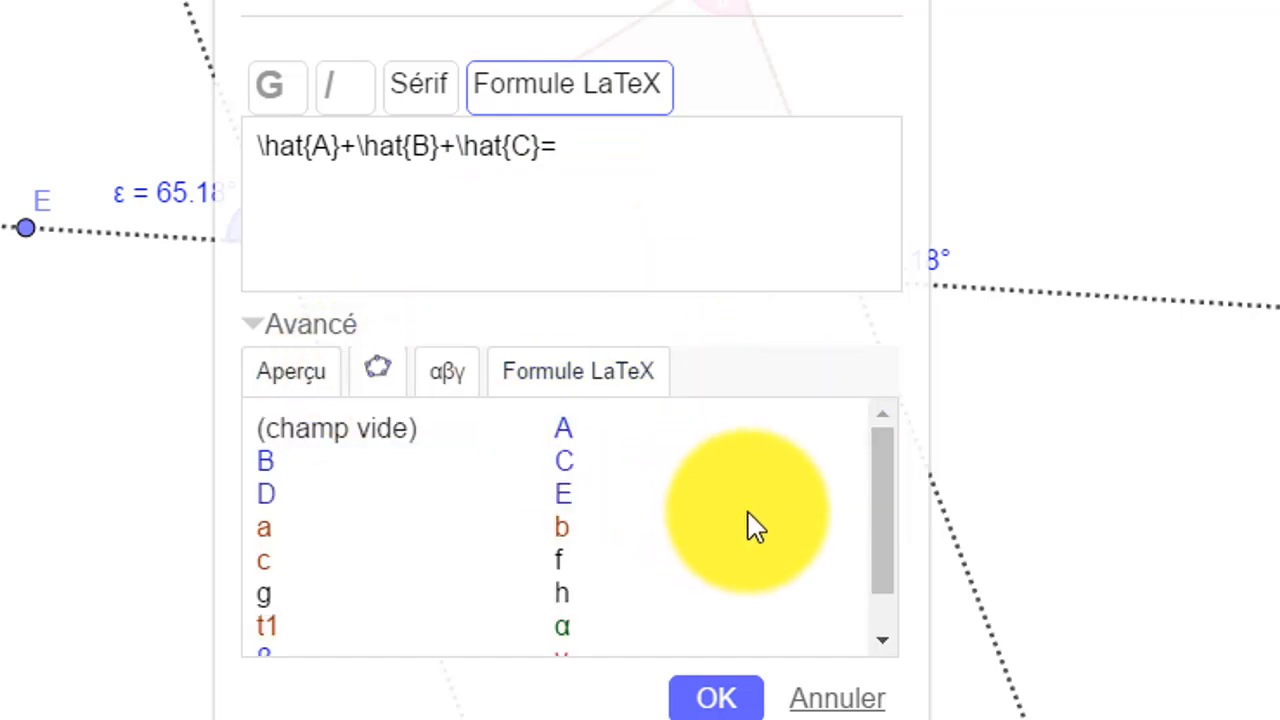
{"action": "scroll", "coordinate": [888, 565], "scroll_direction": "down", "scroll_amount": 2}
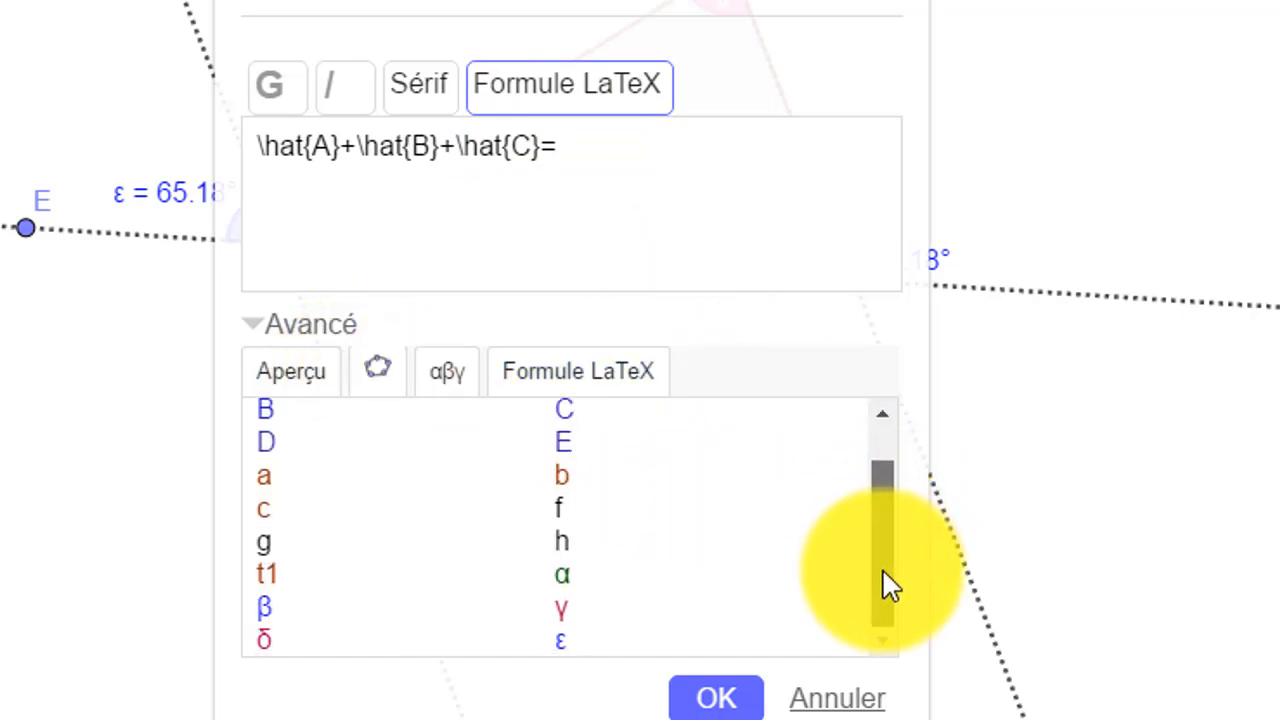
{"action": "left_click", "coordinate": [565, 578]}
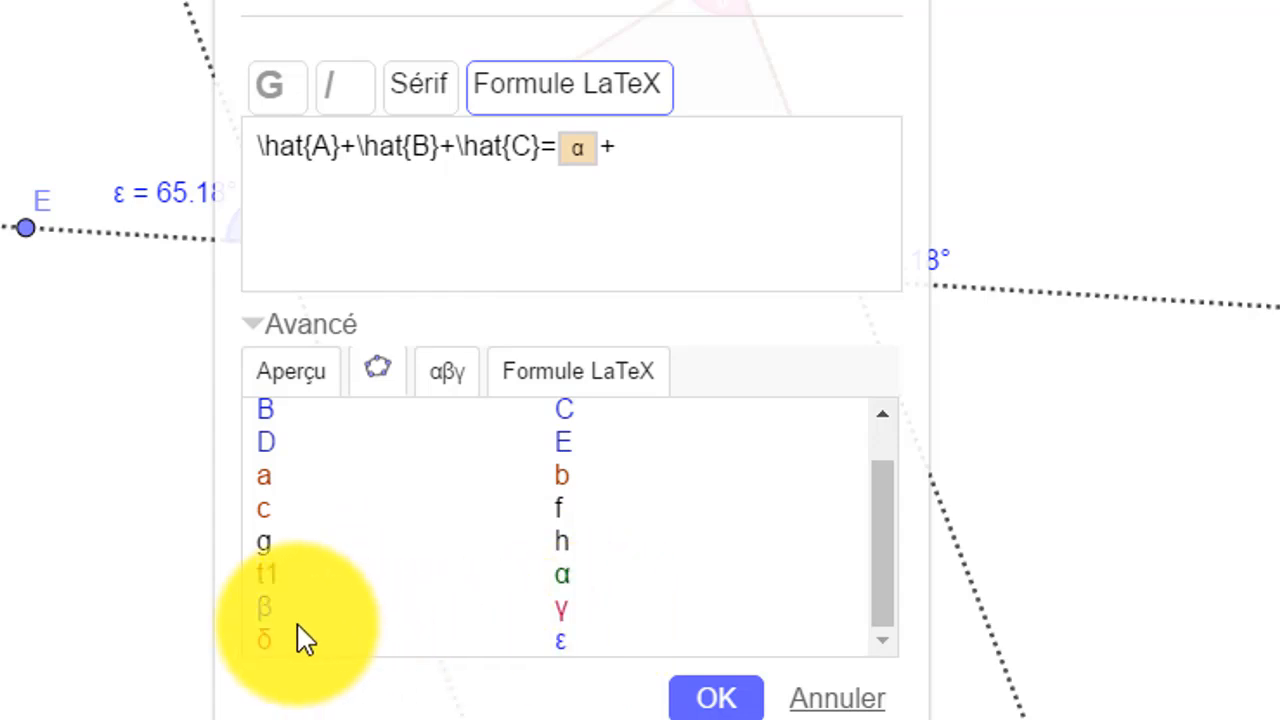
{"action": "left_click", "coordinate": [264, 606]}
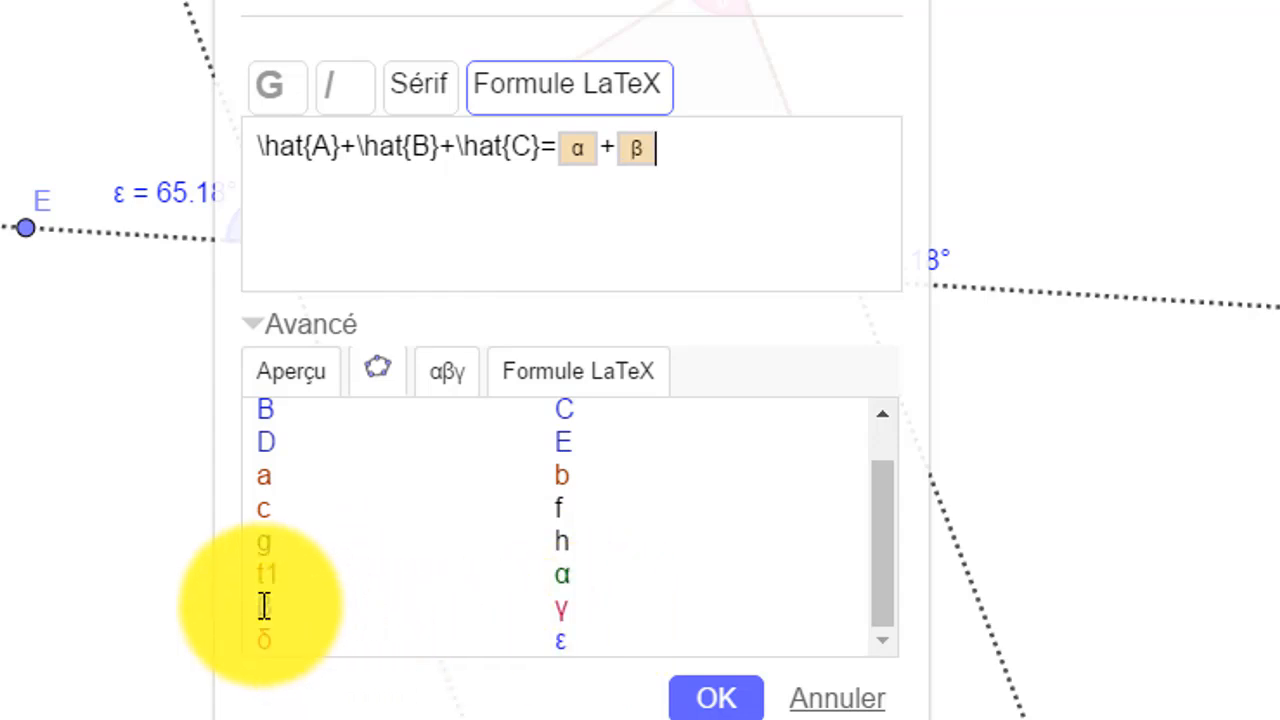
{"action": "left_click", "coordinate": [562, 612]}
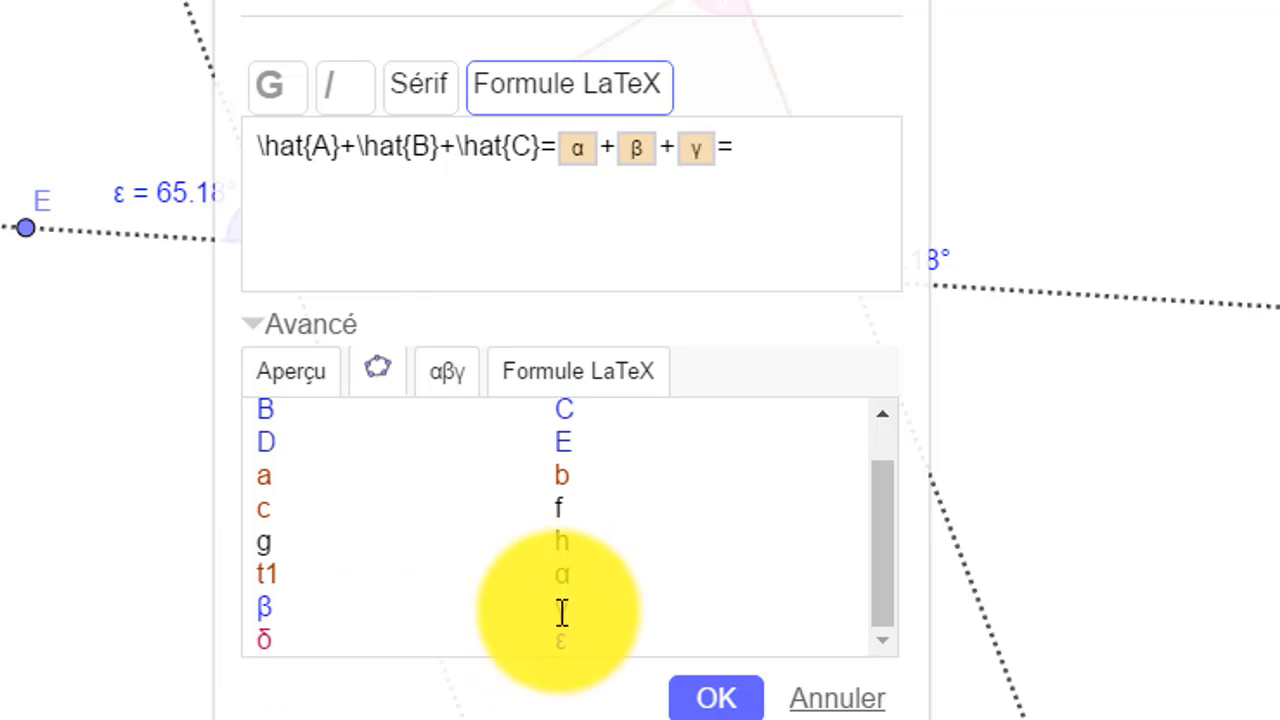
Finish the formula with 180^{0} using the exponent template, and place the text above and to the left of the triangle.
{"action": "left_click", "coordinate": [555, 390]}
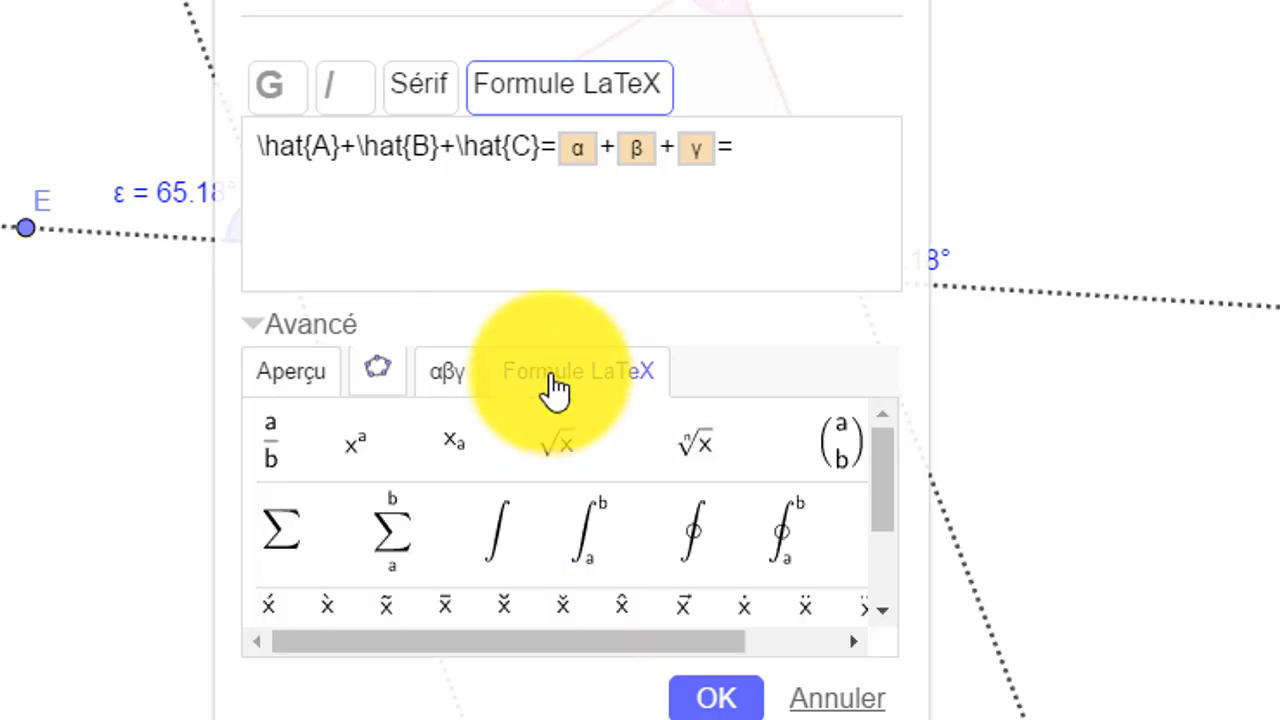
{"action": "left_click", "coordinate": [360, 445]}
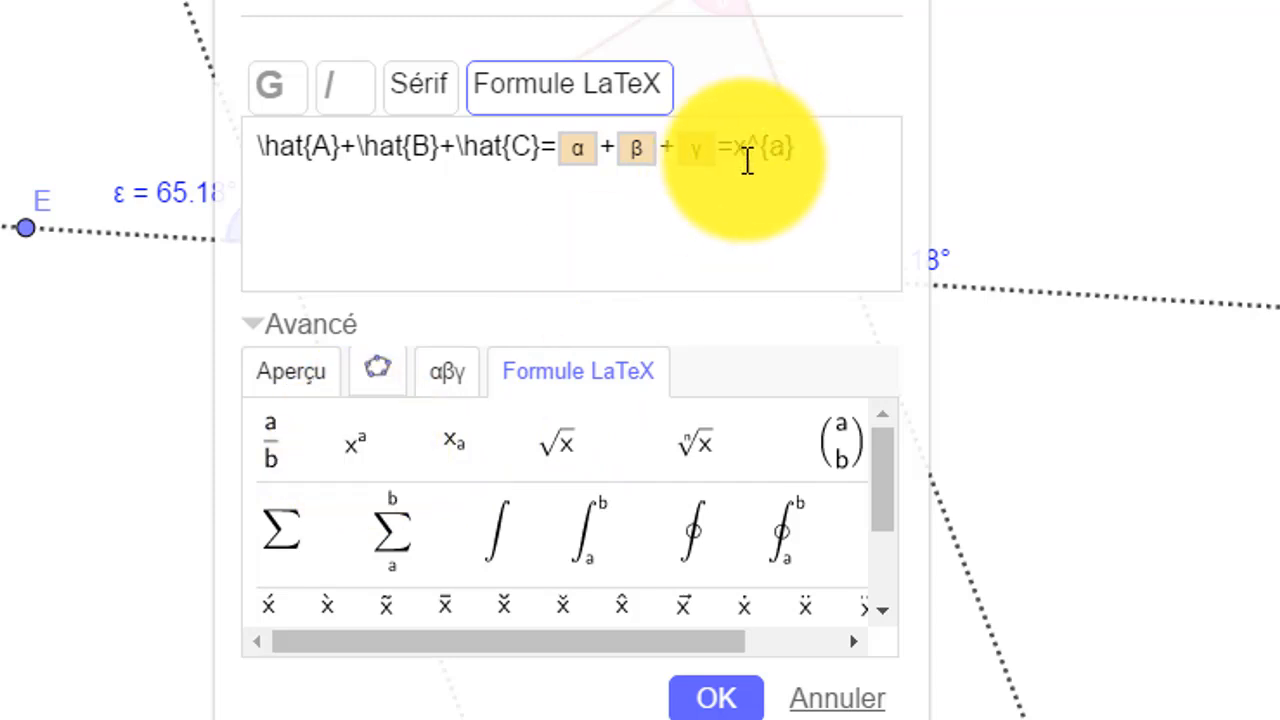
{"action": "double_click", "coordinate": [741, 157]}
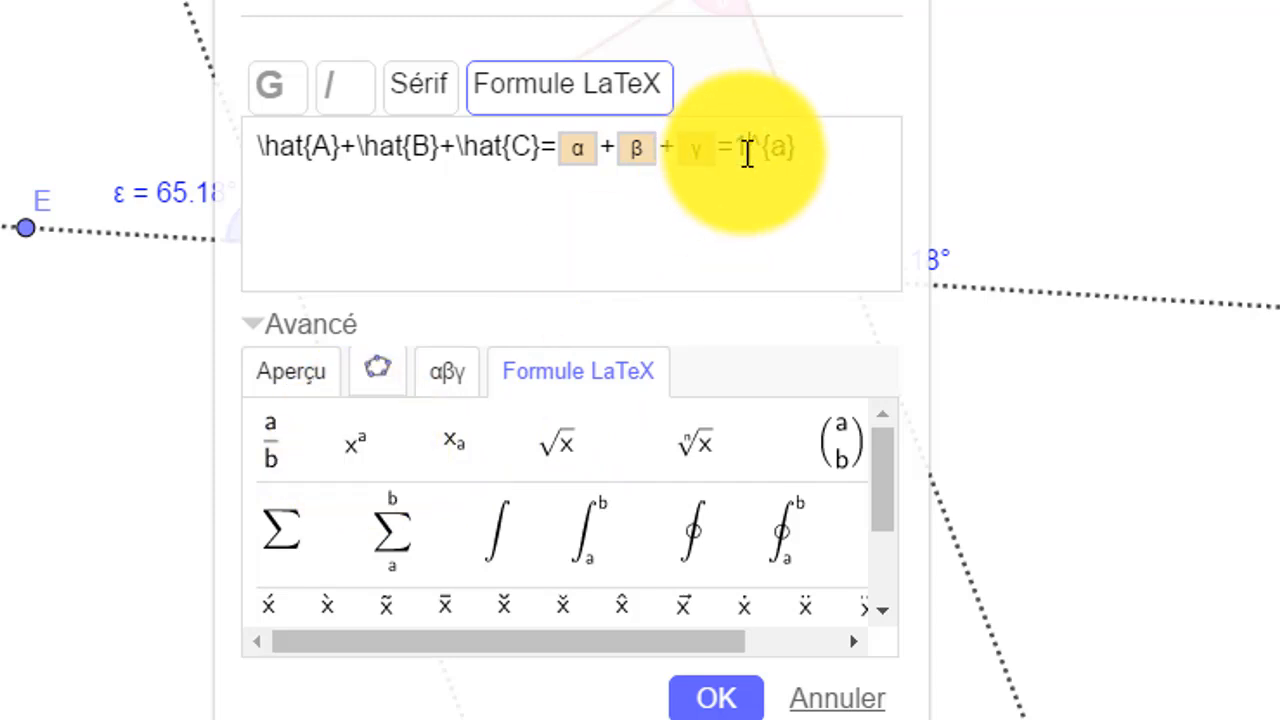
{"action": "type", "text": "180"}
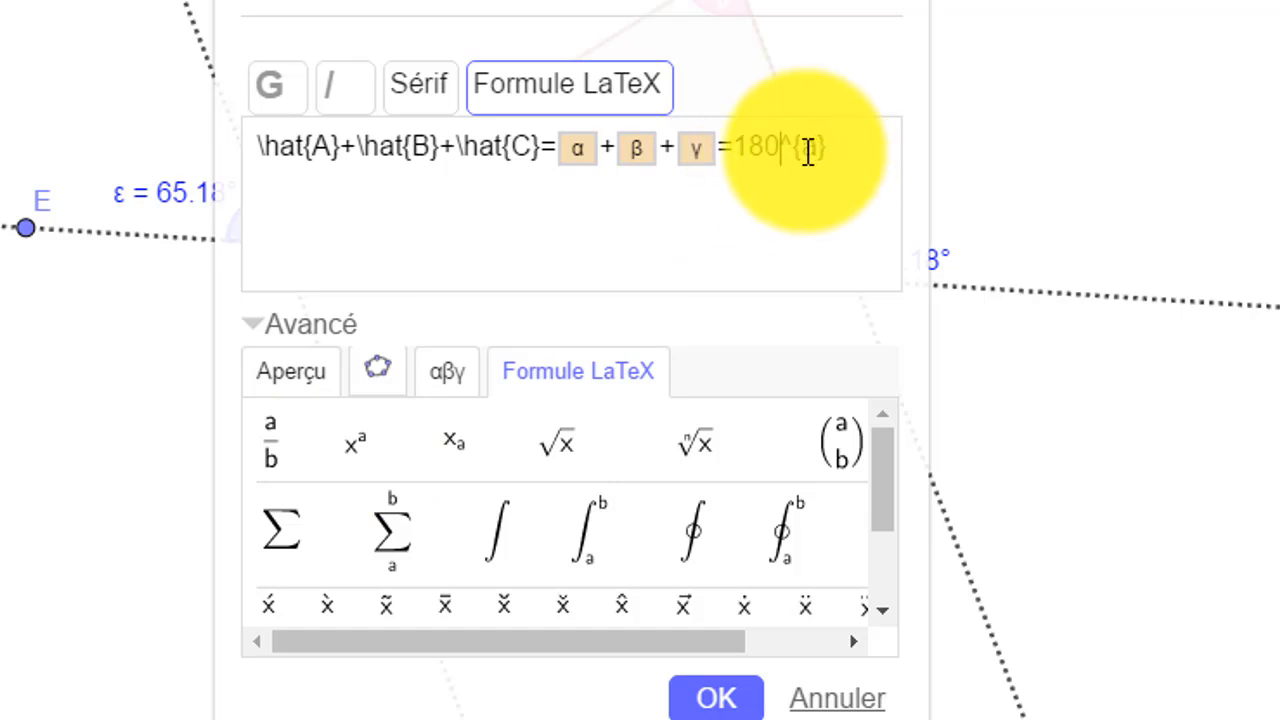
{"action": "double_click", "coordinate": [812, 150]}
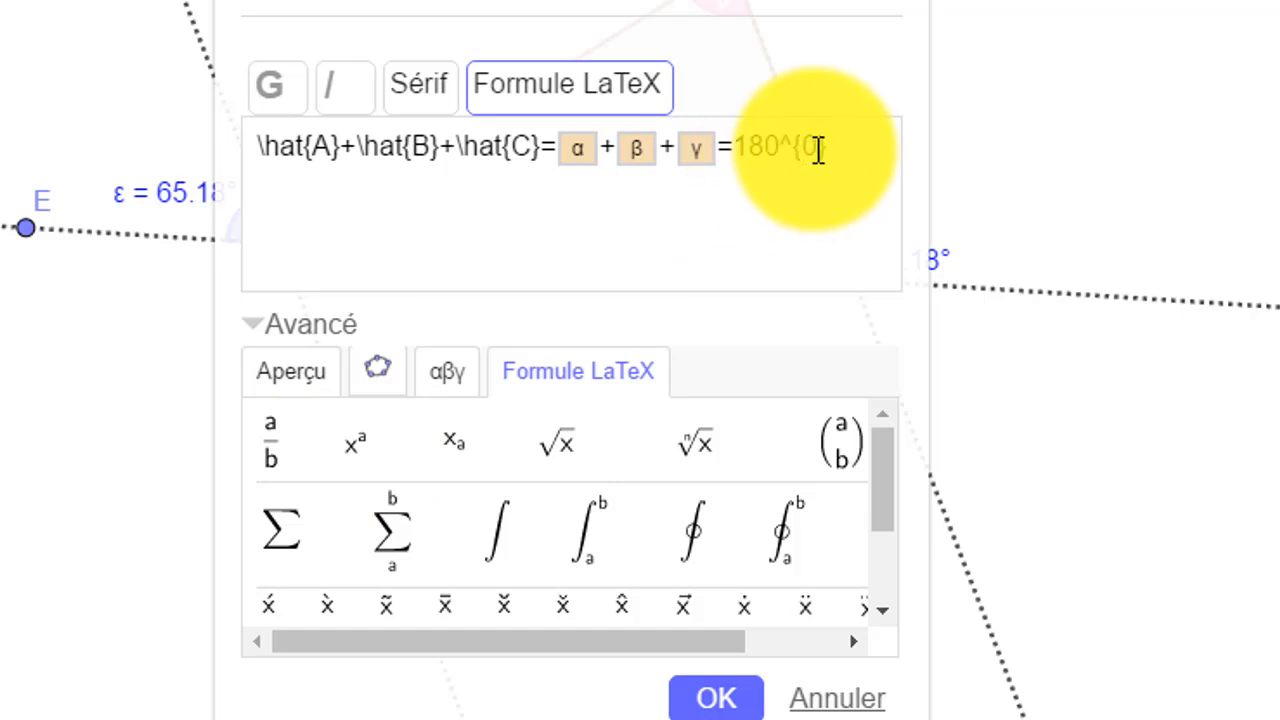
{"action": "left_click", "coordinate": [716, 698]}
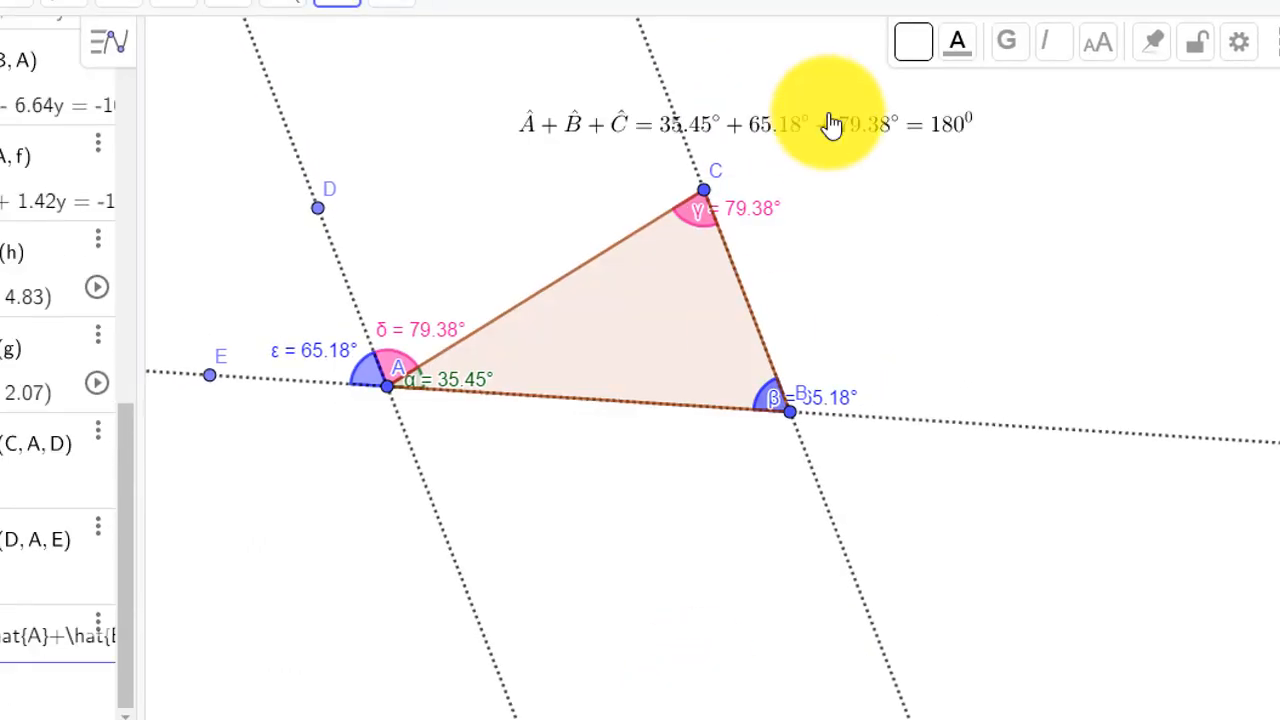
{"action": "left_click_drag", "start_coordinate": [788, 130], "coordinate": [537, 85]}
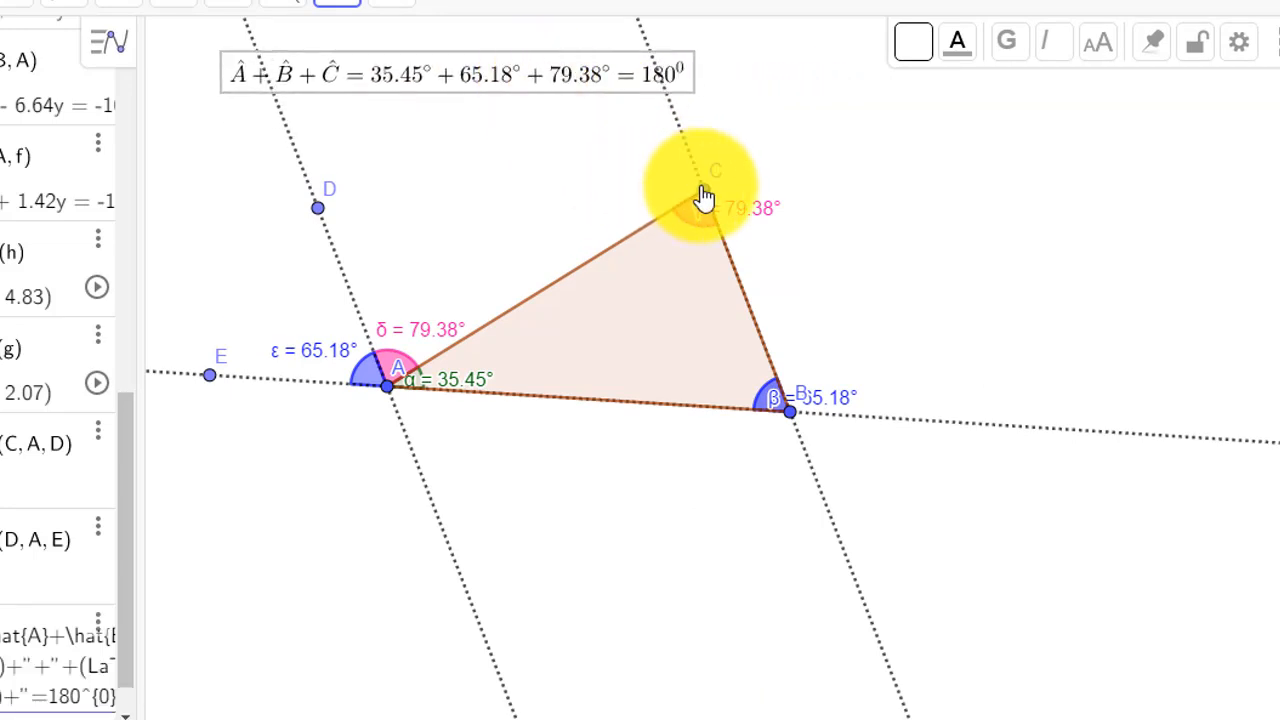
{"action": "key", "text": "Escape"}
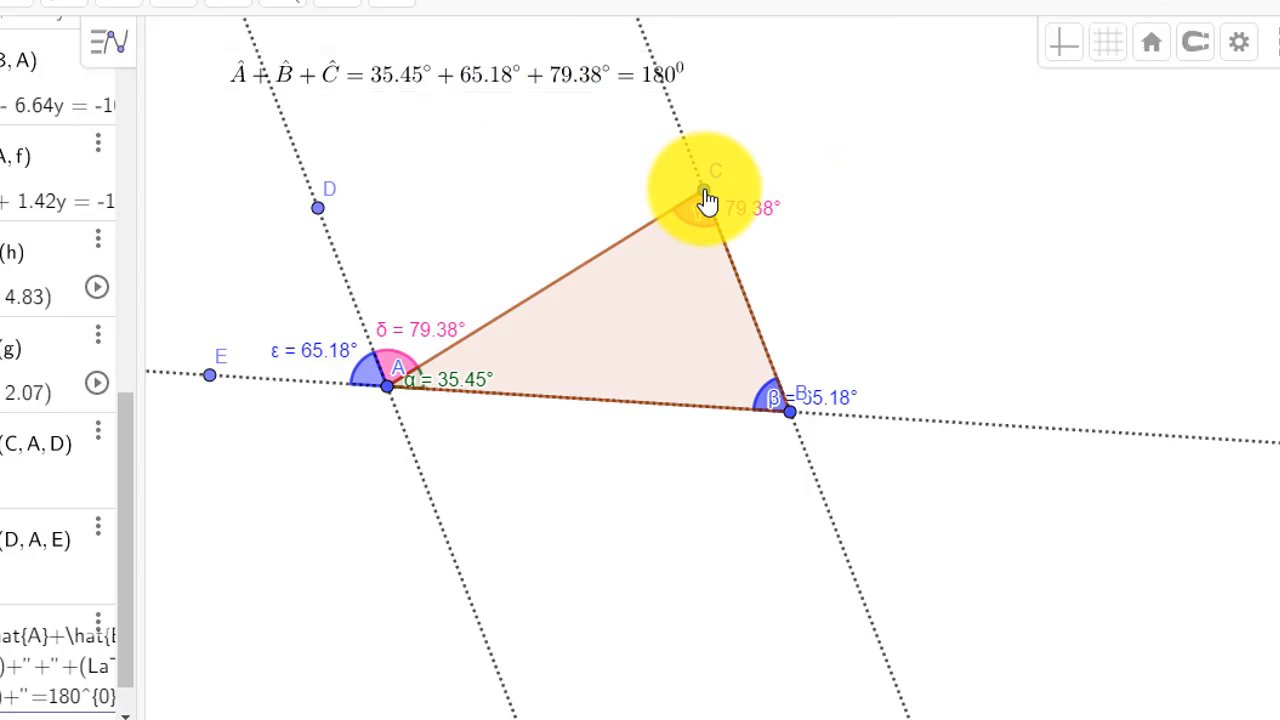
Test the dynamic figure by moving vertex C to the left and vertex B upward.
{"action": "left_click_drag", "start_coordinate": [706, 194], "coordinate": [627, 258]}
{"action": "left_click_drag", "start_coordinate": [794, 423], "coordinate": [787, 320]}
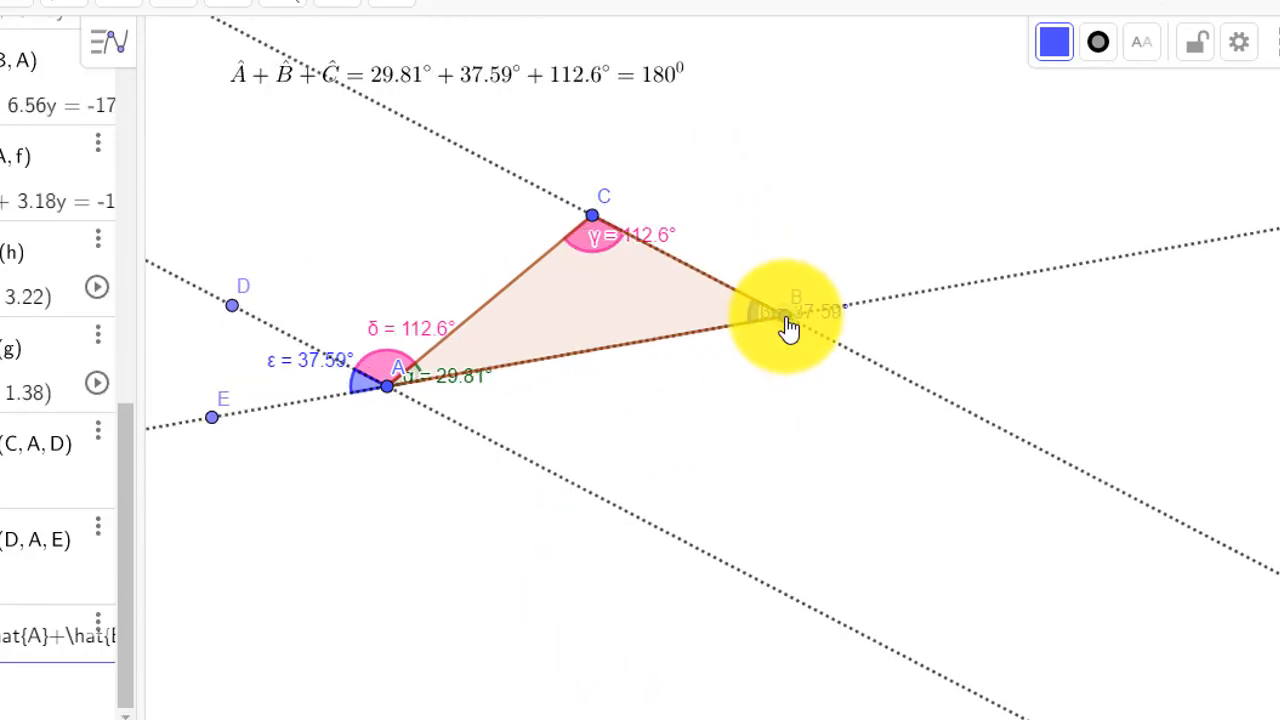
Hide the helper points D and E on the dotted lines through A.
{"action": "left_click", "coordinate": [227, 313]}
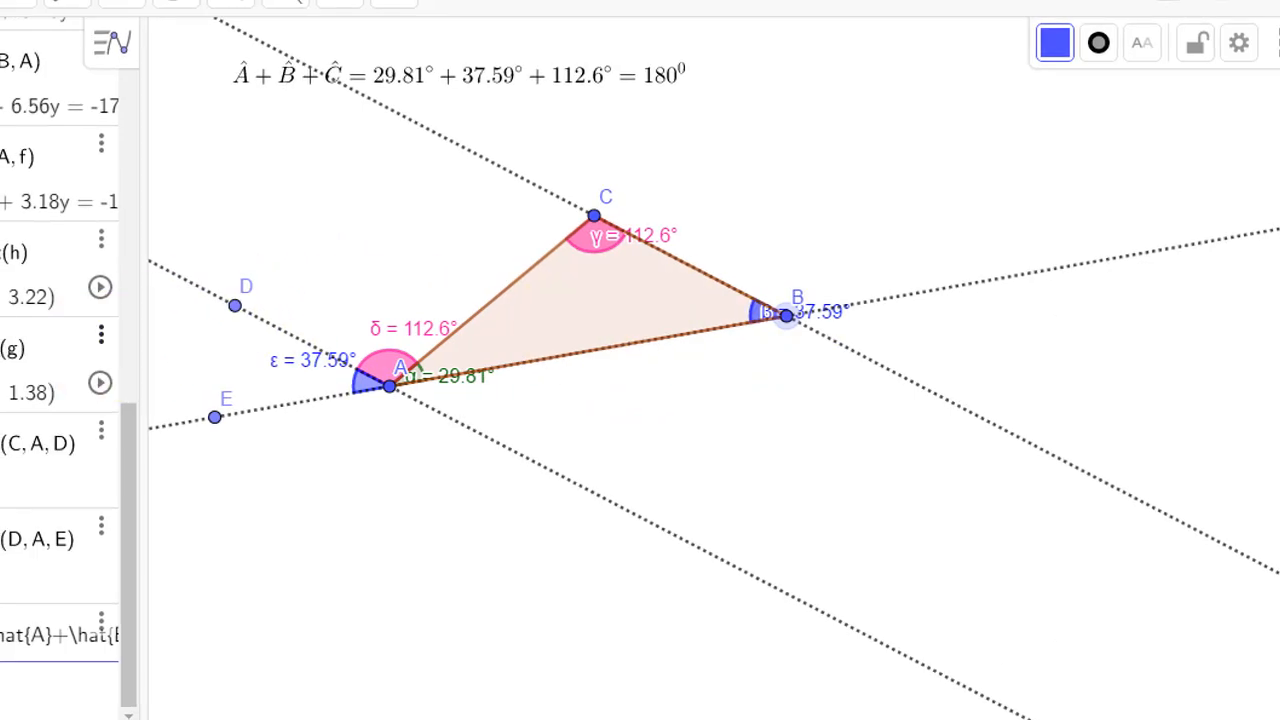
{"action": "left_click", "coordinate": [46, 362]}
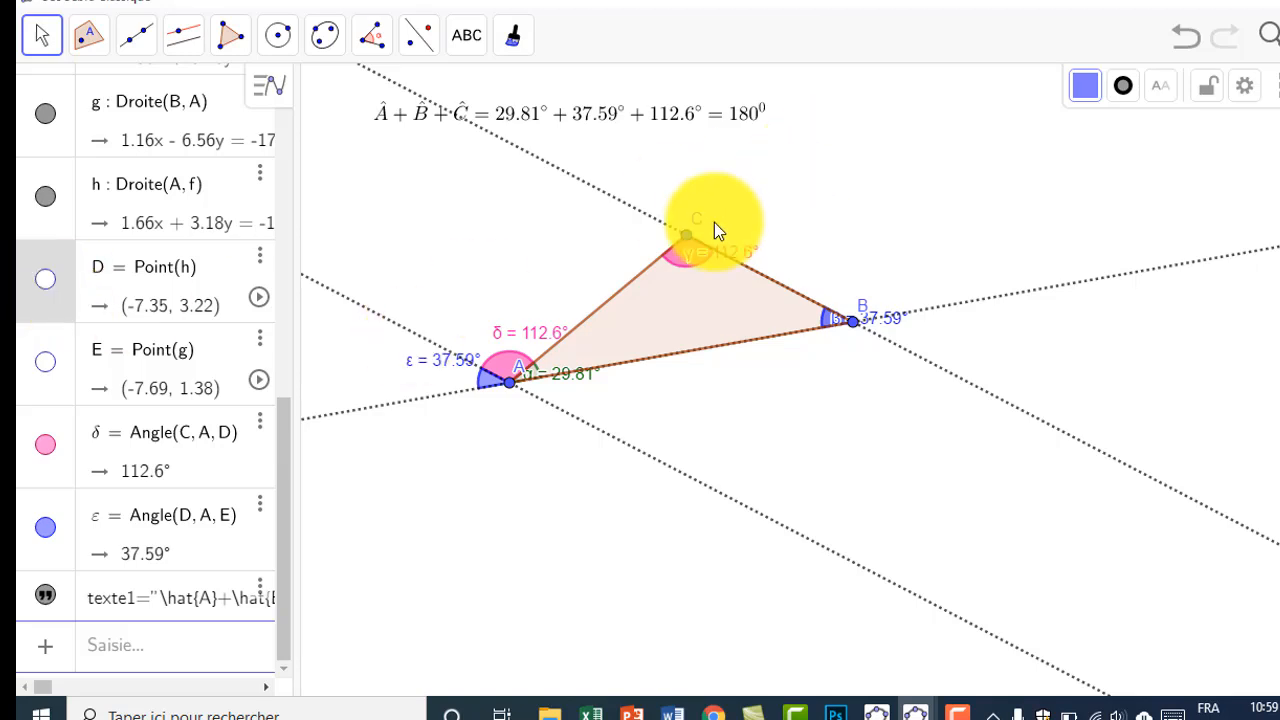
Reshape the triangle by moving vertex C up and to the right and vertex B slightly down and to the left.
{"action": "left_click_drag", "start_coordinate": [688, 240], "coordinate": [800, 132]}
{"action": "left_click", "coordinate": [845, 318]}
{"action": "left_click_drag", "start_coordinate": [853, 330], "coordinate": [815, 368]}
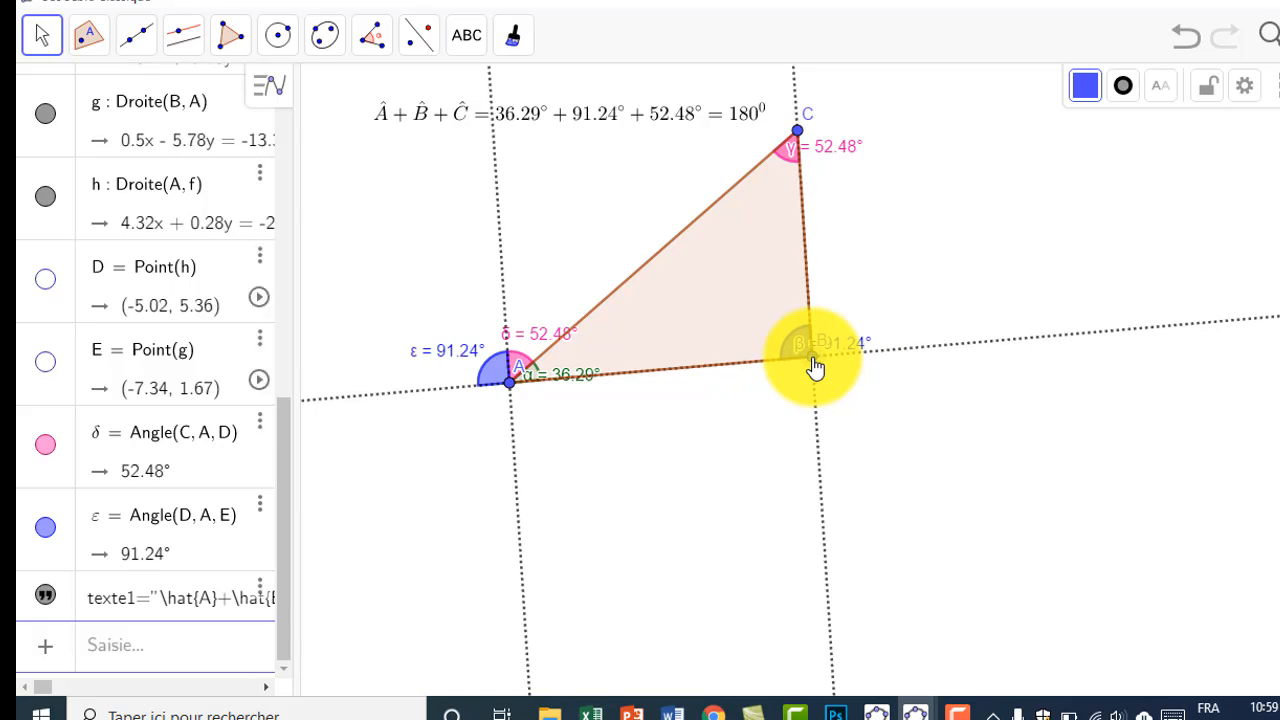